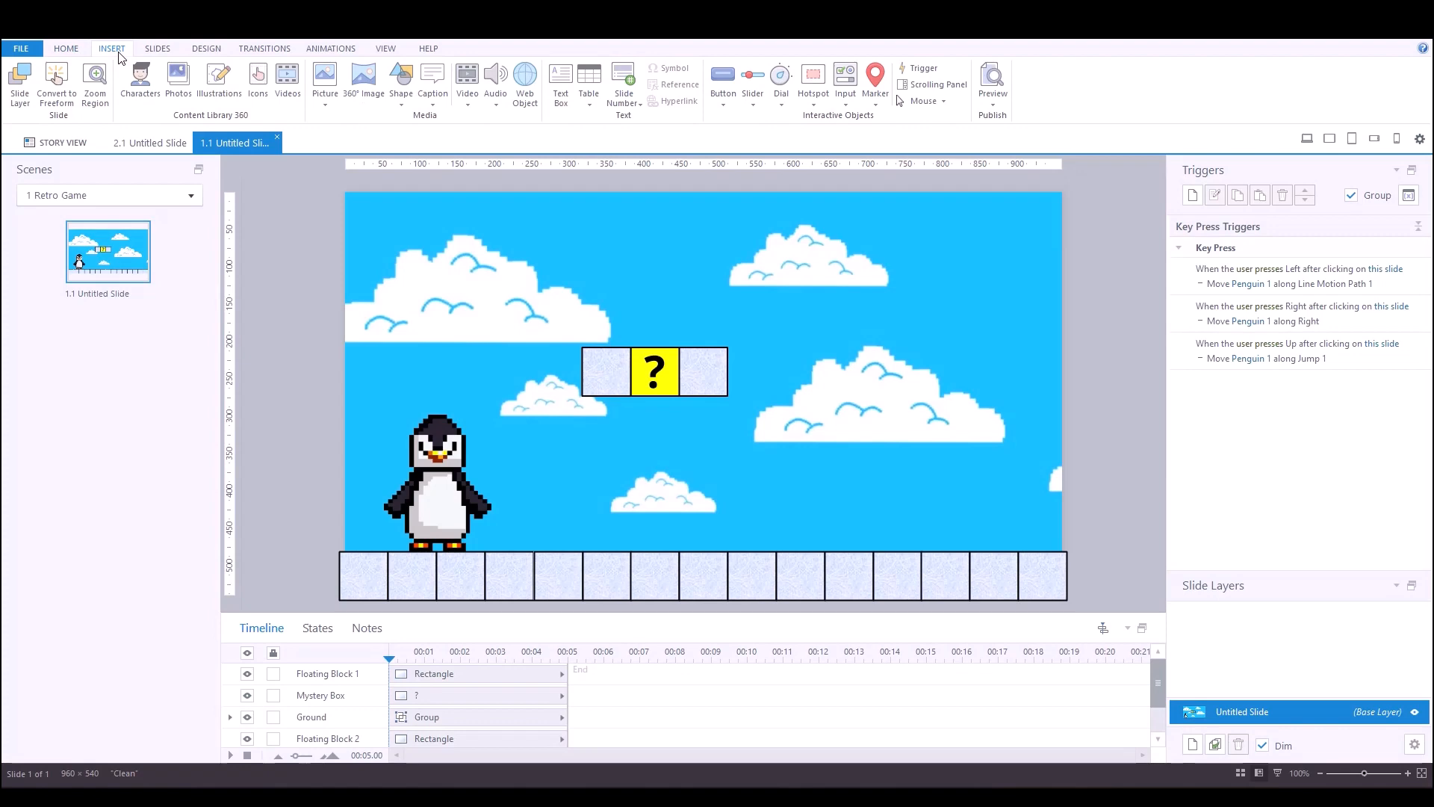
- Search the Content Library illustrations for "fish" and insert the black and purple fish with pink fins, sized 1920 x 960
left_click(212, 80)
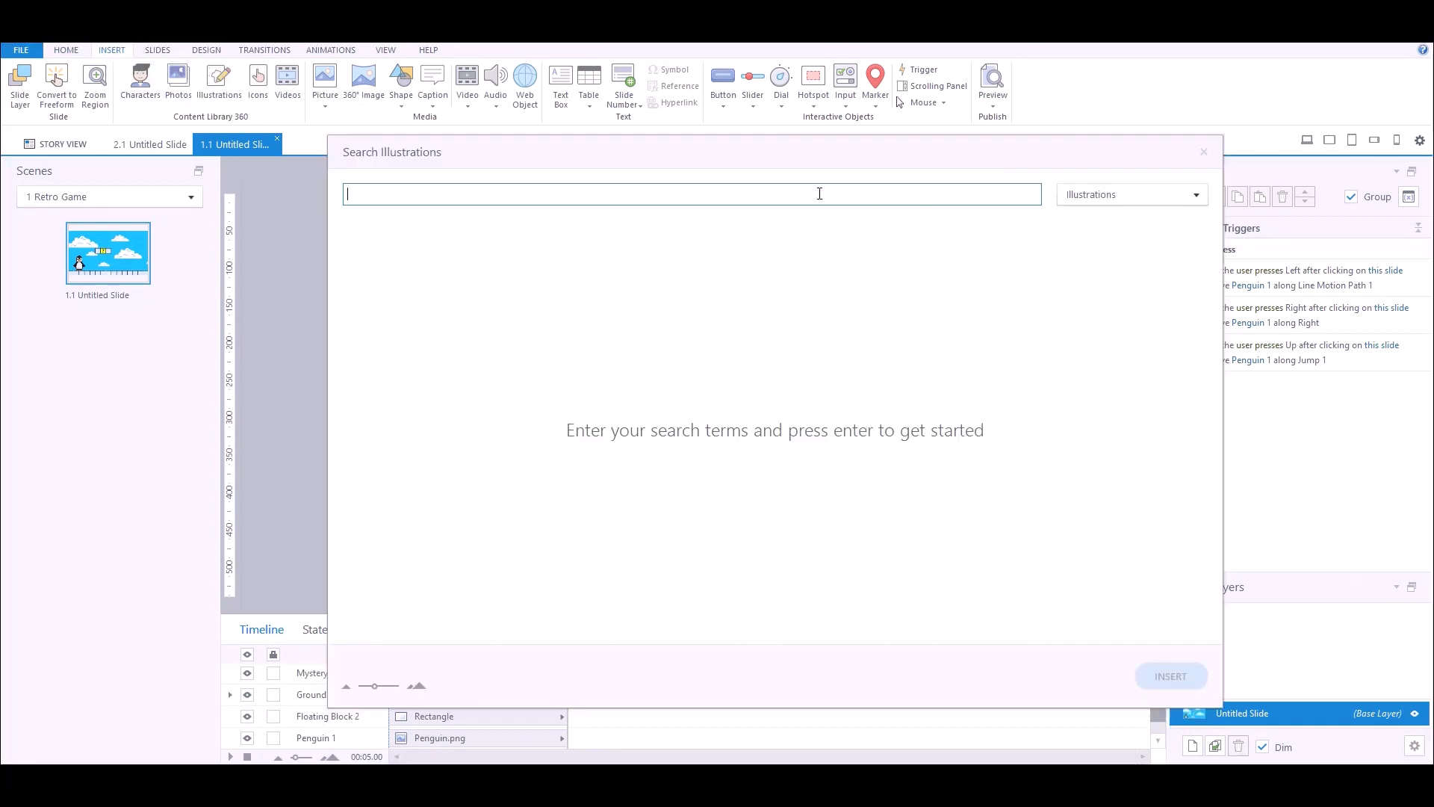
type("fish")
key("Return")
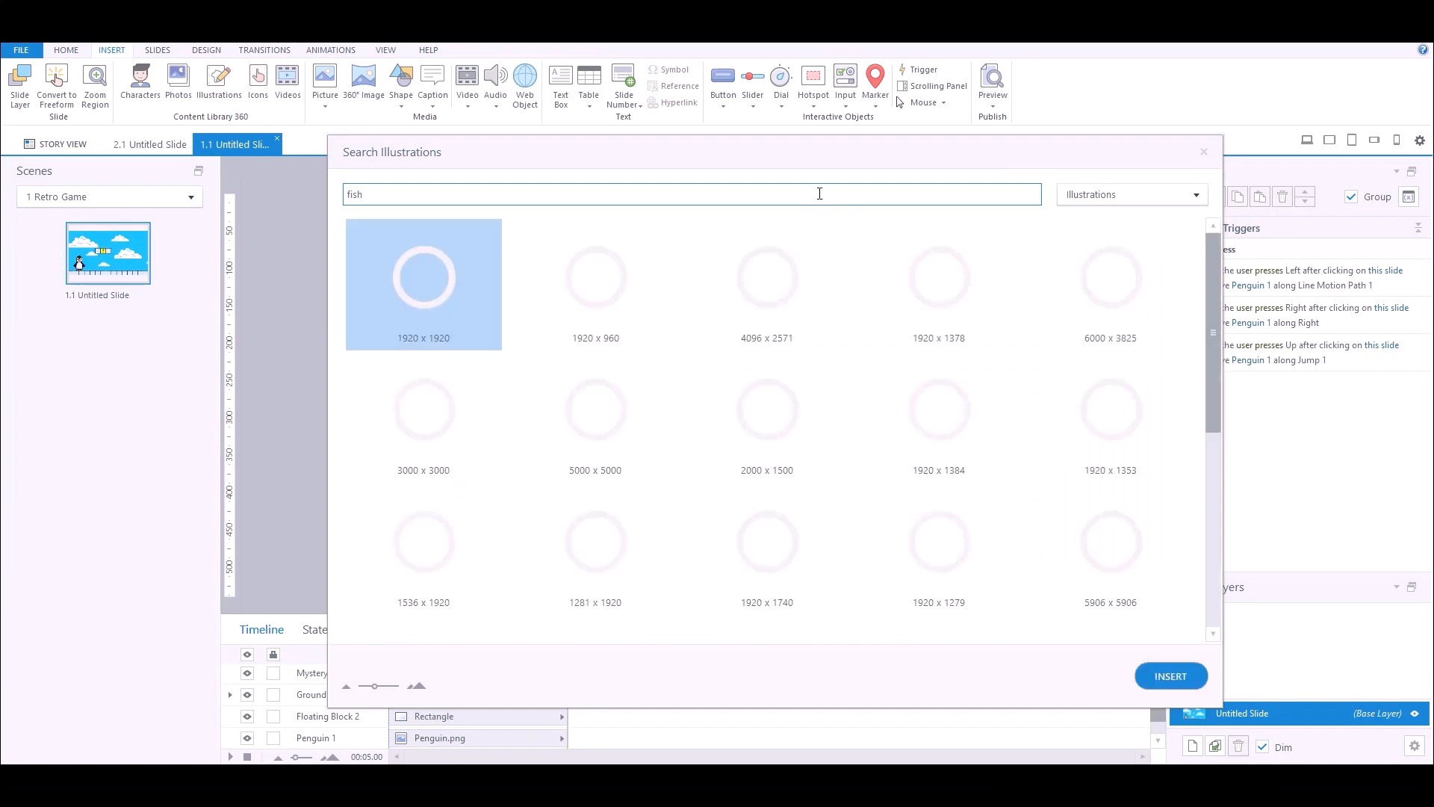
scroll(819, 363, "down", 2)
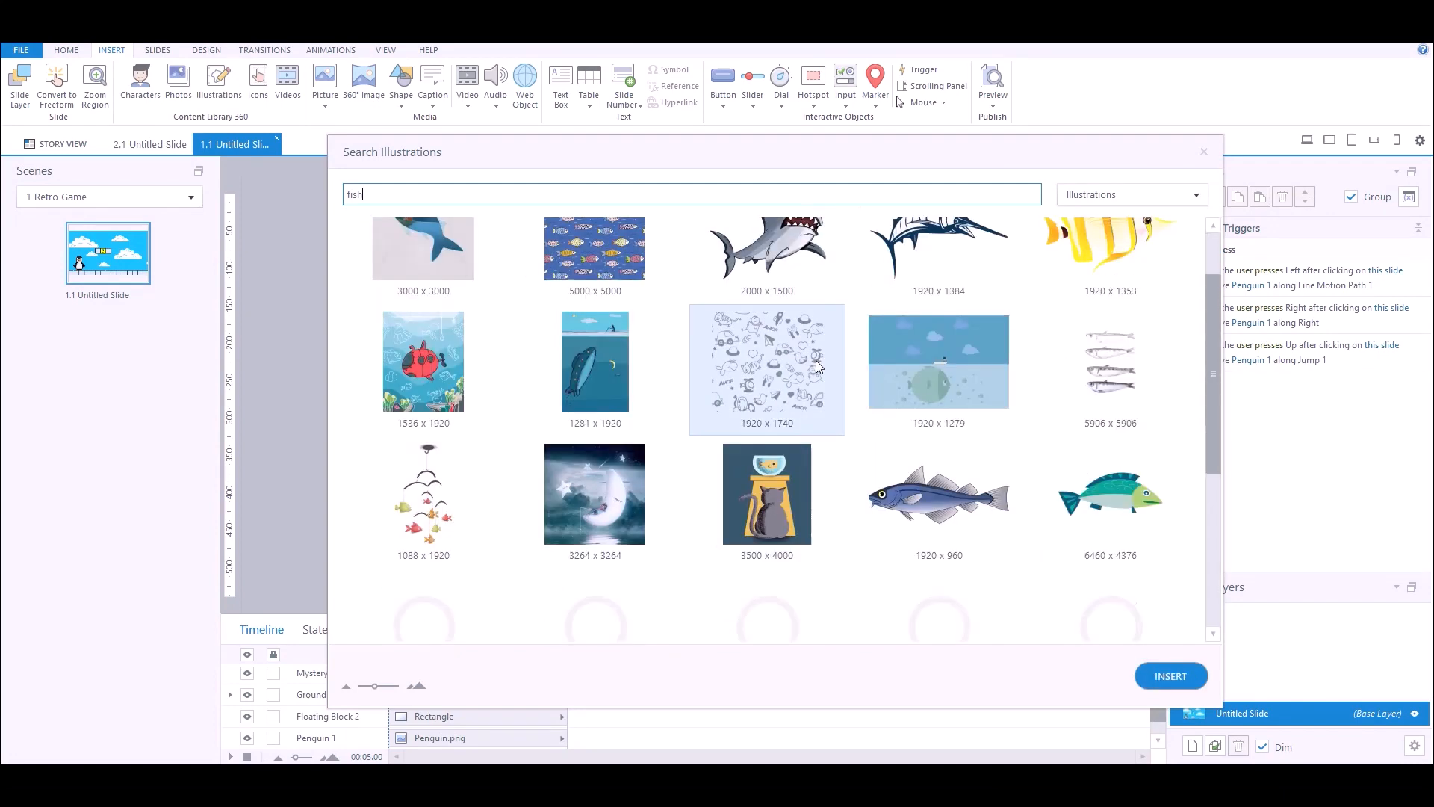
scroll(816, 361, "down", 3)
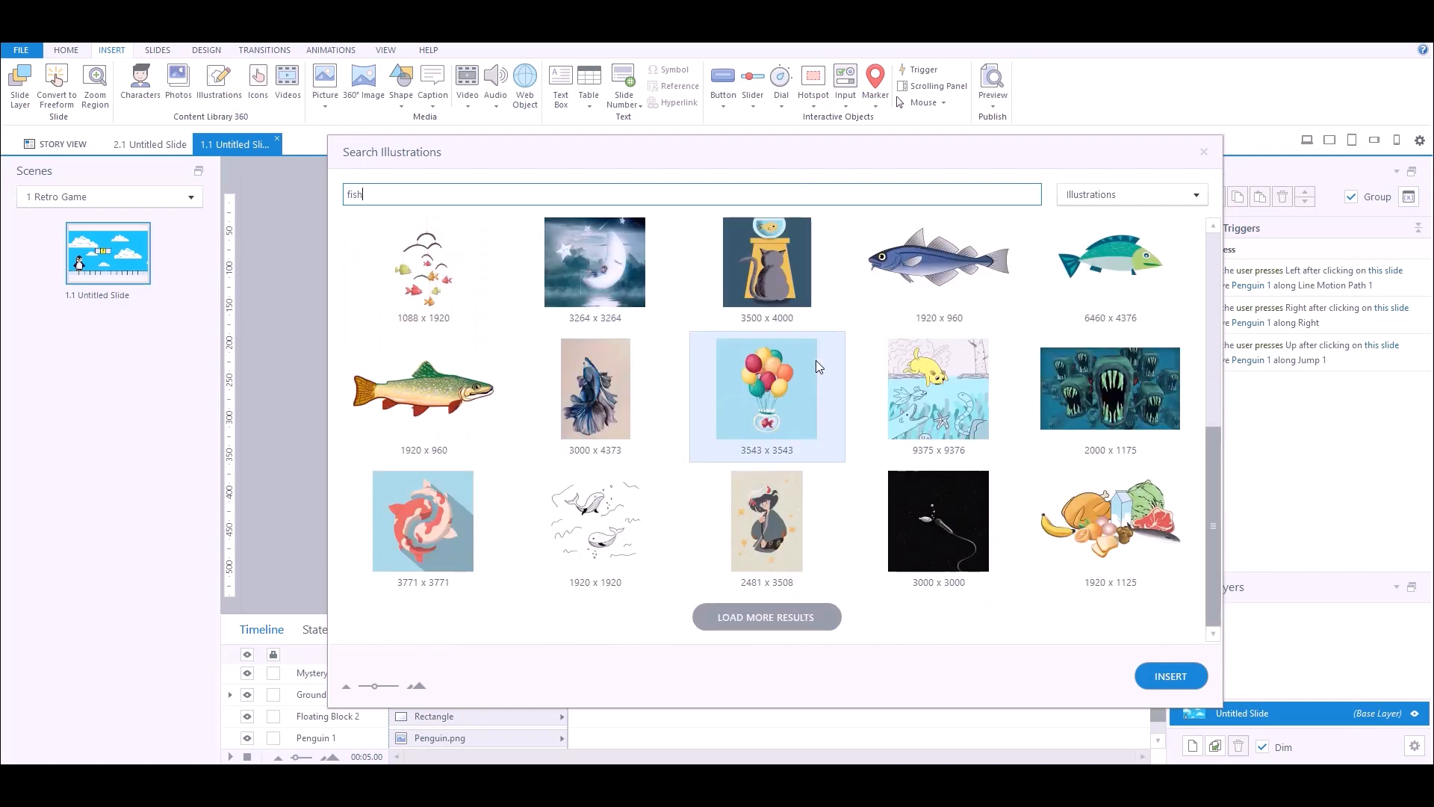
left_click(789, 611)
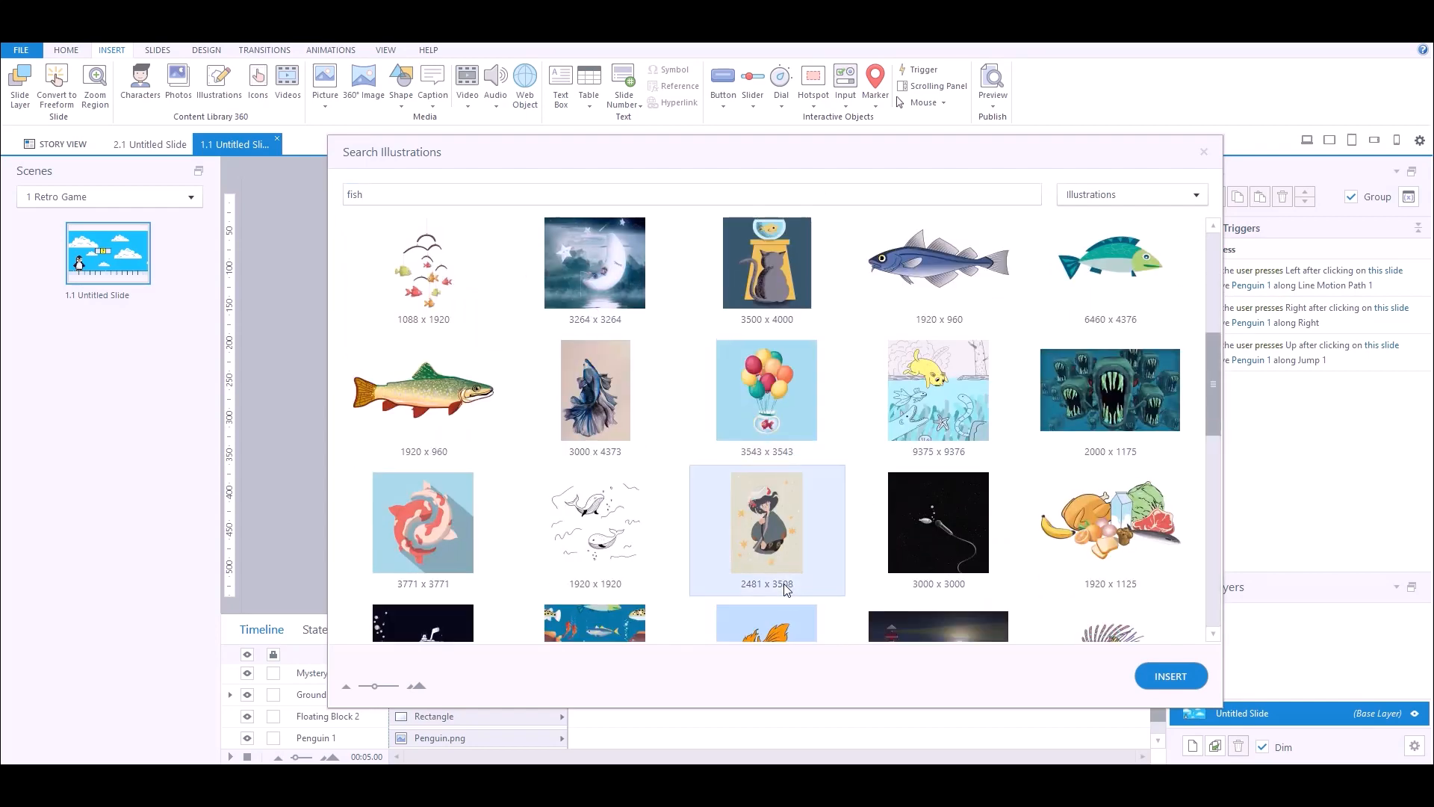
scroll(786, 589, "down", 8)
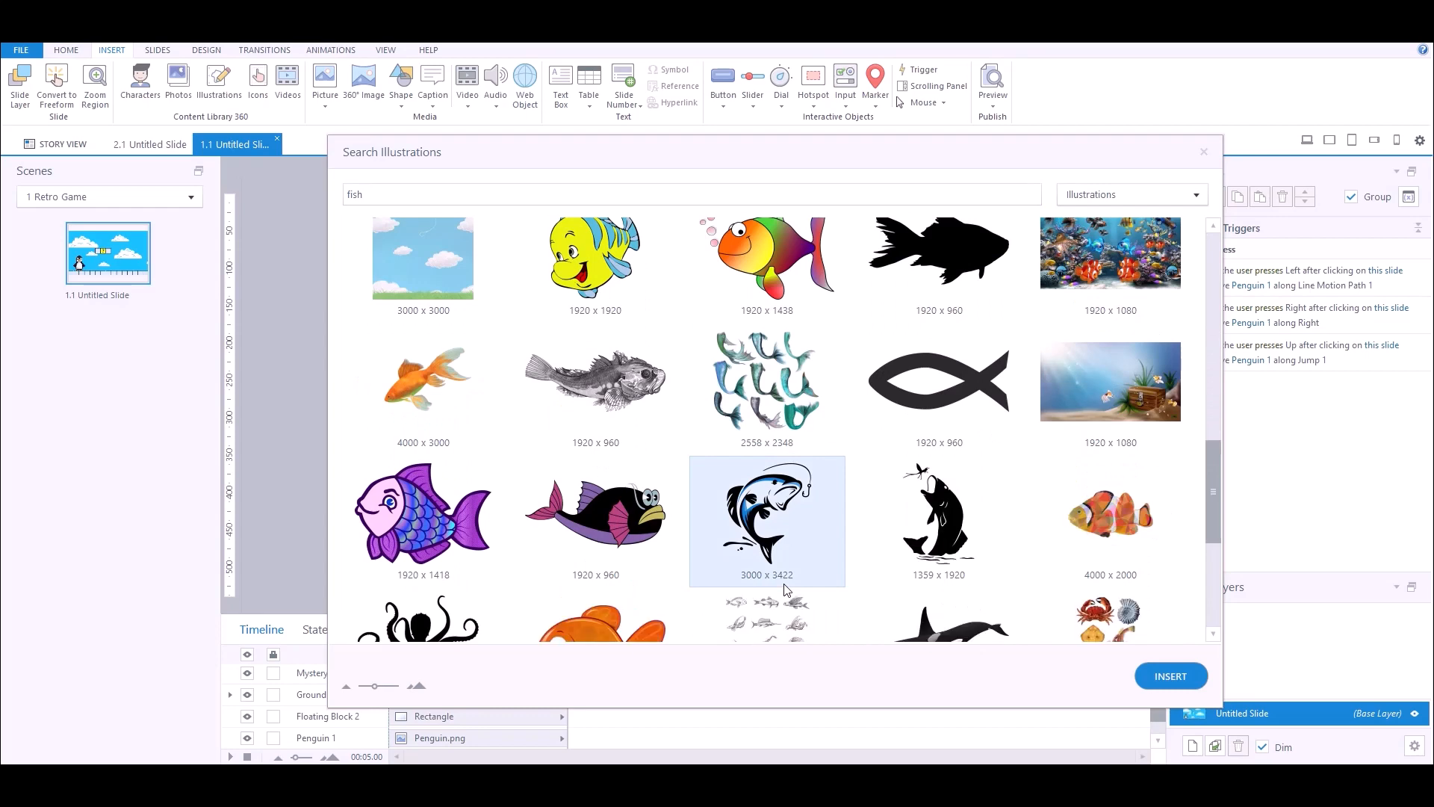
left_click(636, 545)
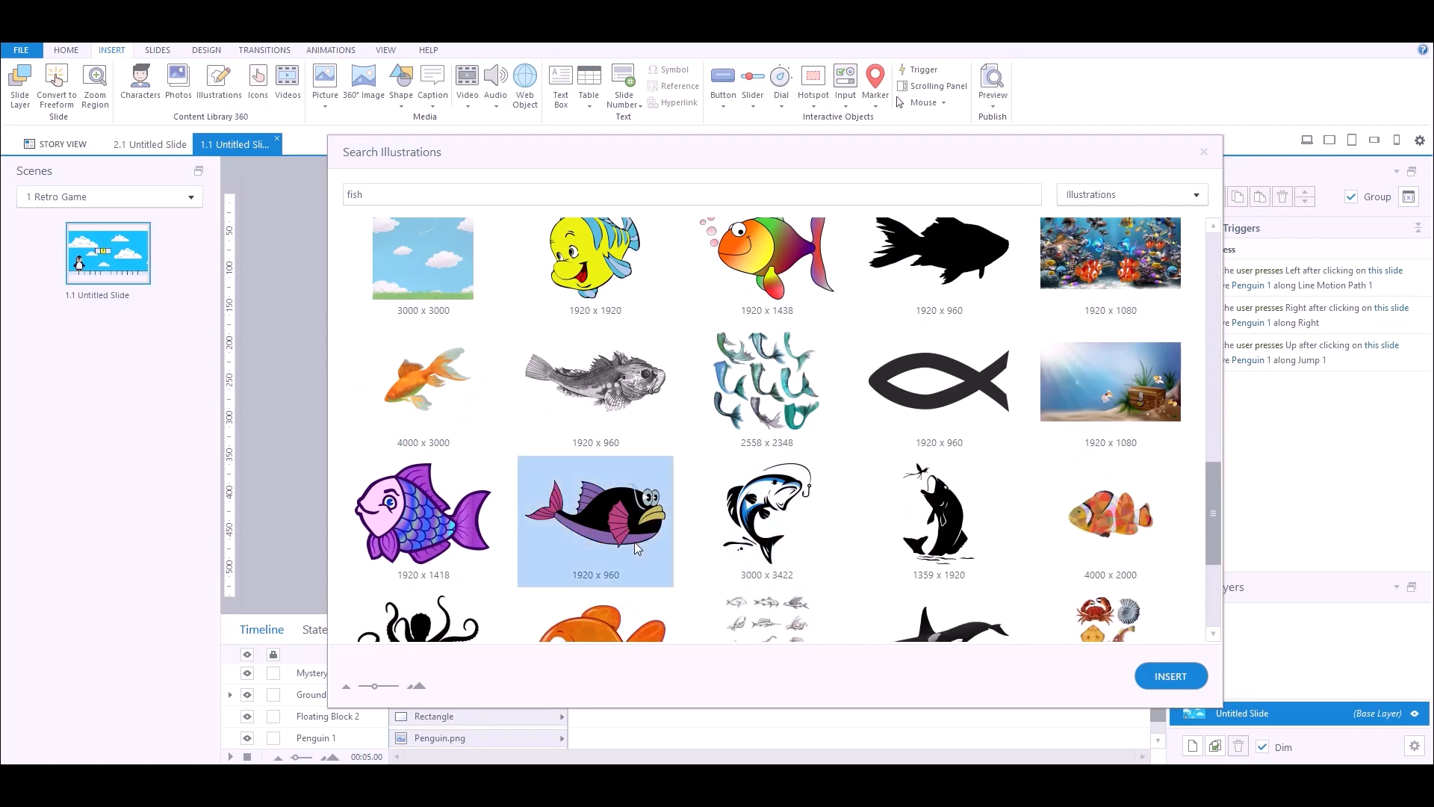
left_click(1171, 676)
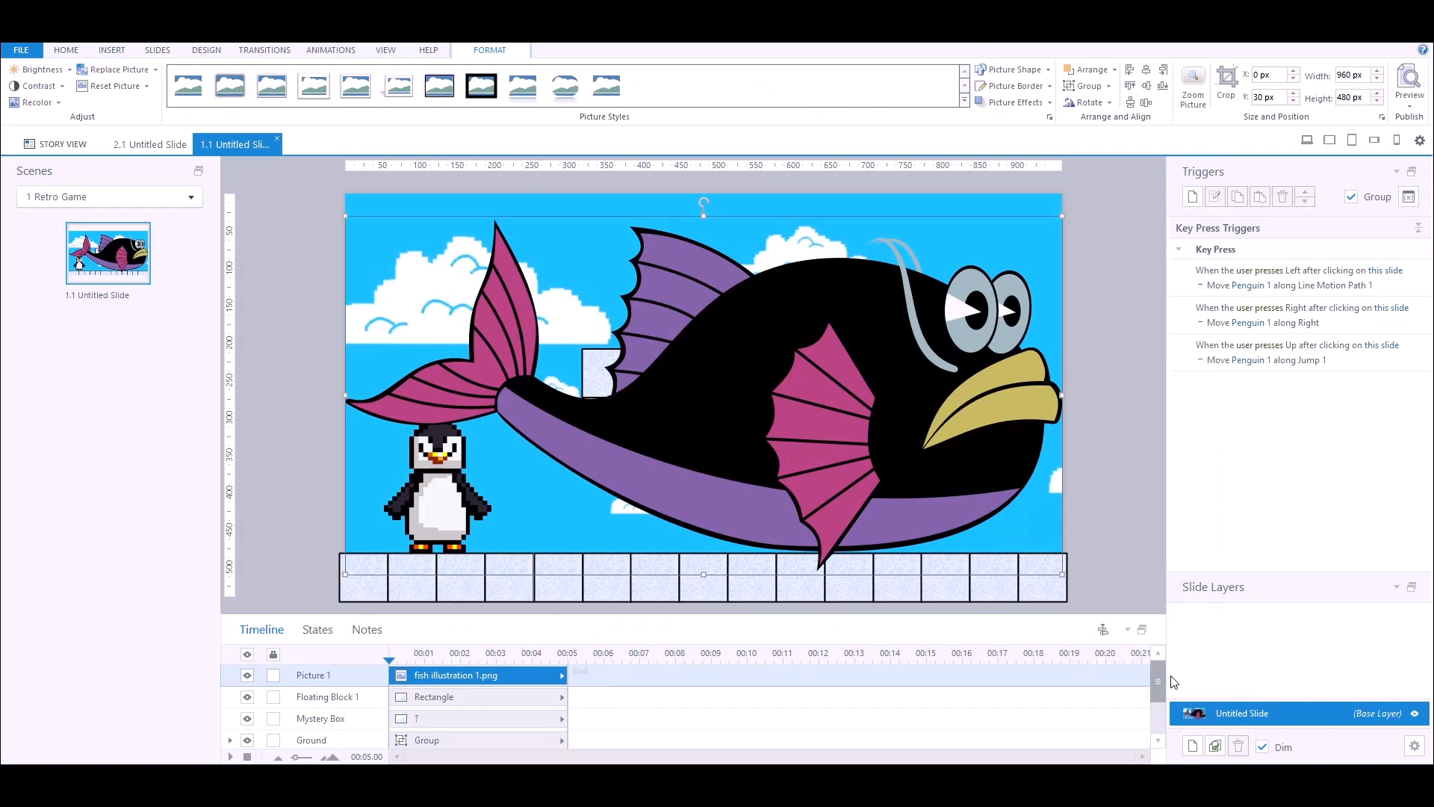
- Rename the inserted picture Fish and shrink it to 70 x 35 px, sitting just above the mystery box
double_click(323, 674)
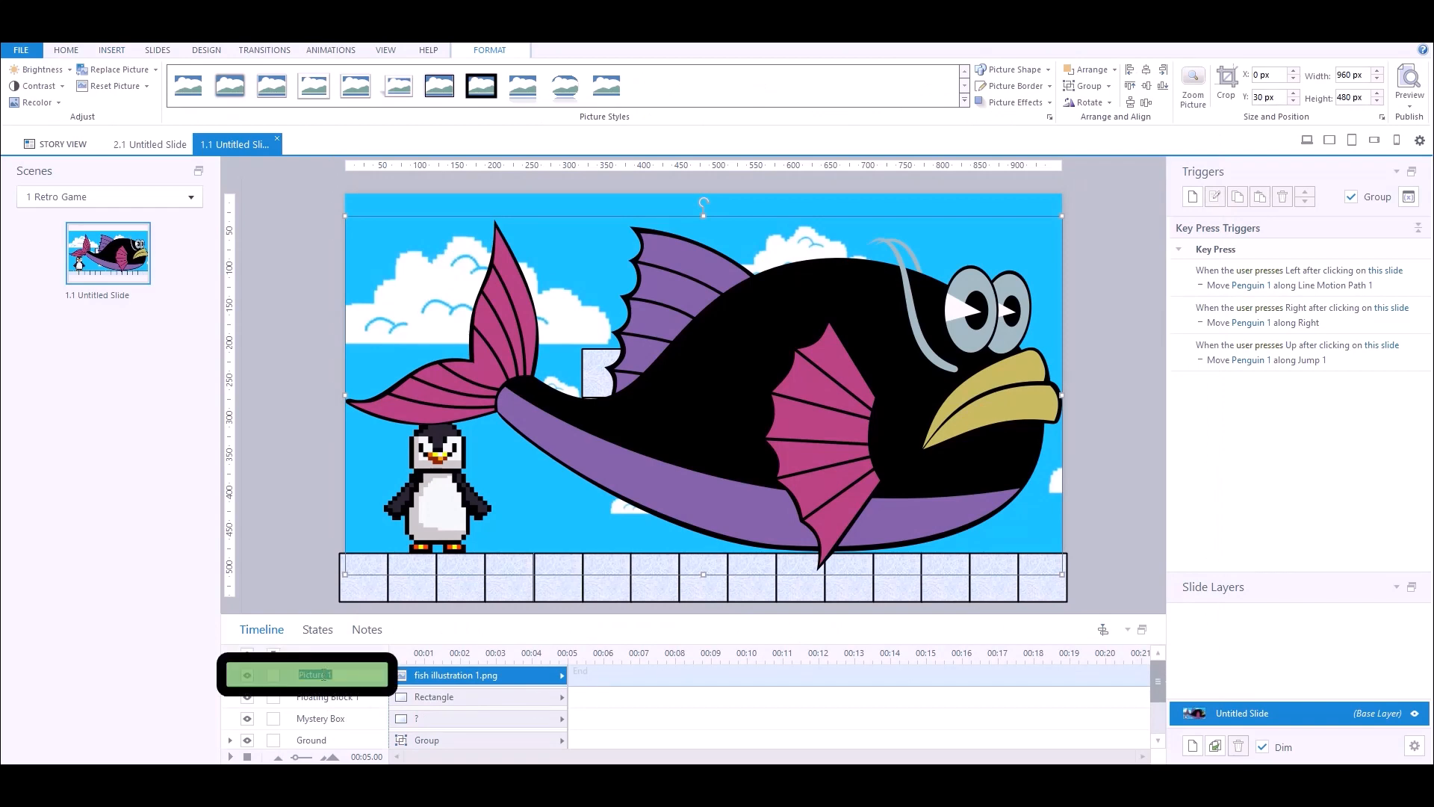
type("Fish")
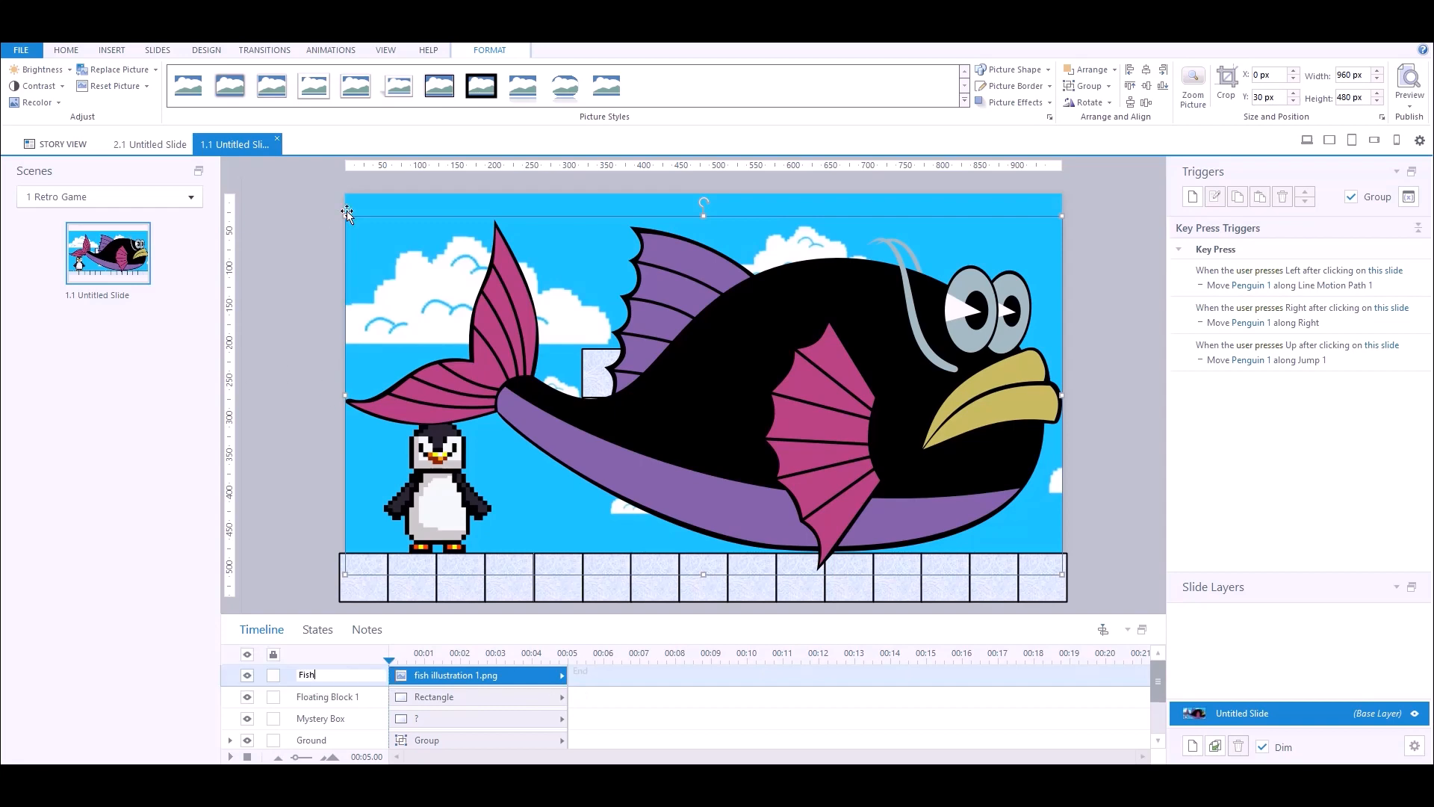
left_click_drag(345, 216, 665, 337)
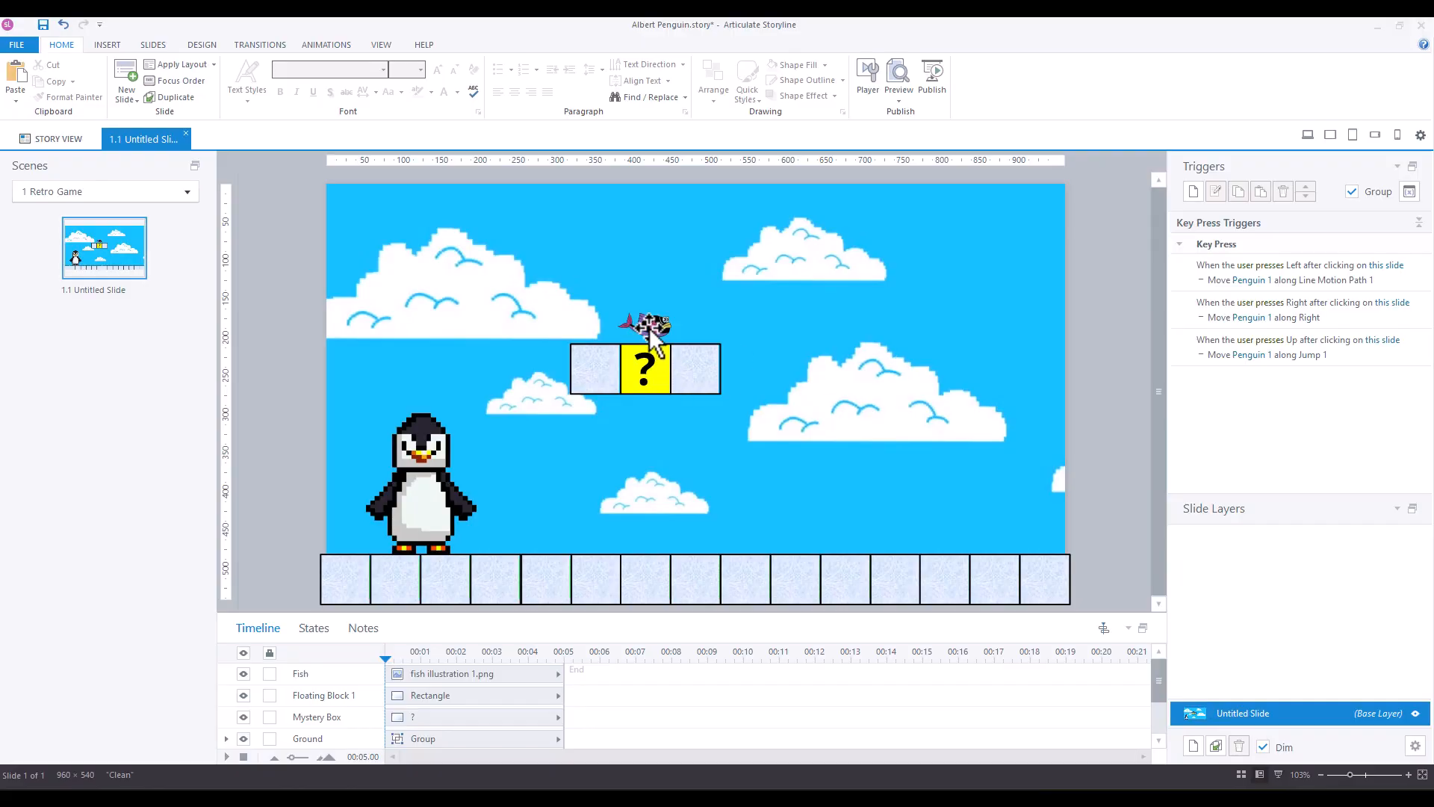
- Draw a scribble motion path hopping the fish off the blocks, bouncing right and back past the slide's left edge, and name it Flop
left_click(652, 334)
left_click(327, 45)
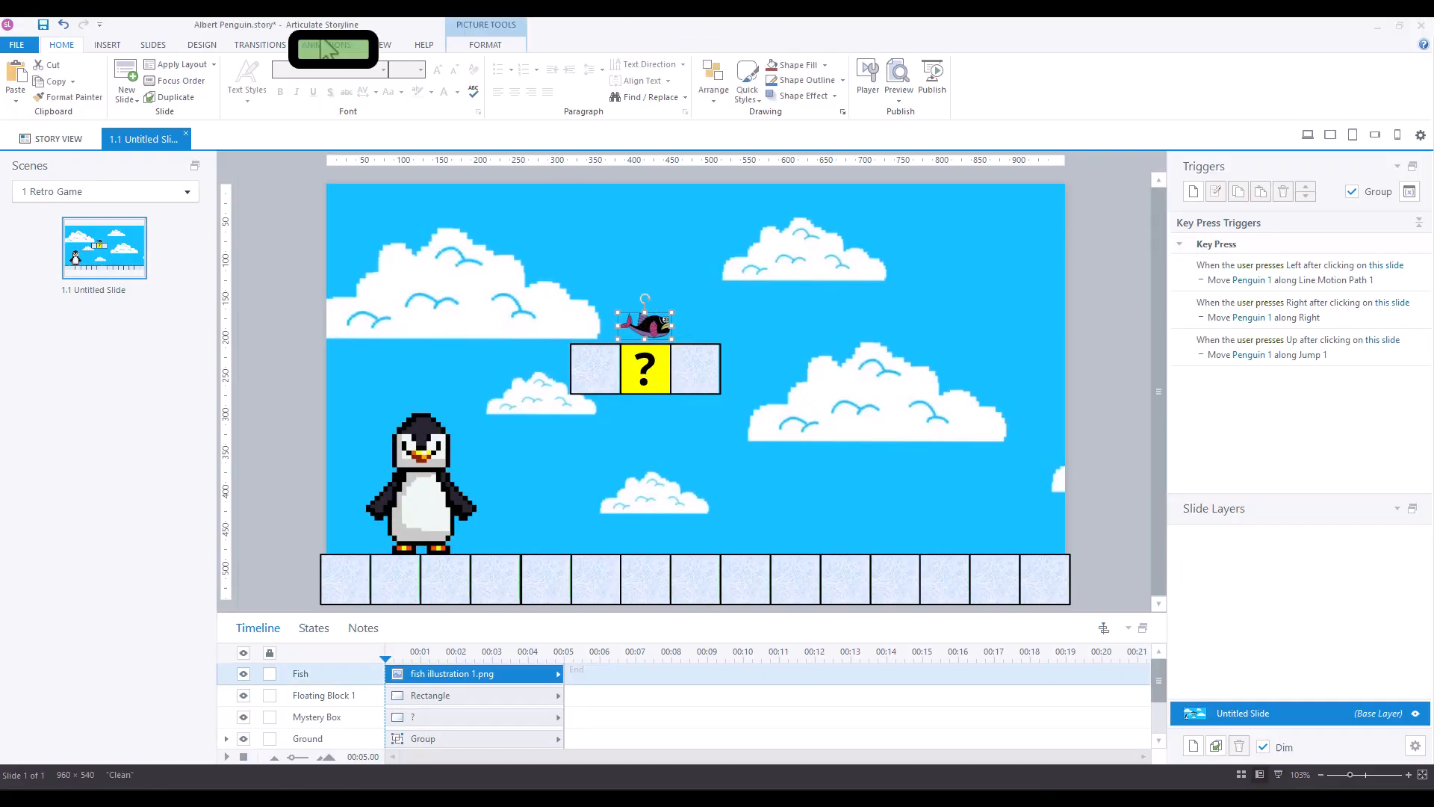
left_click(359, 93)
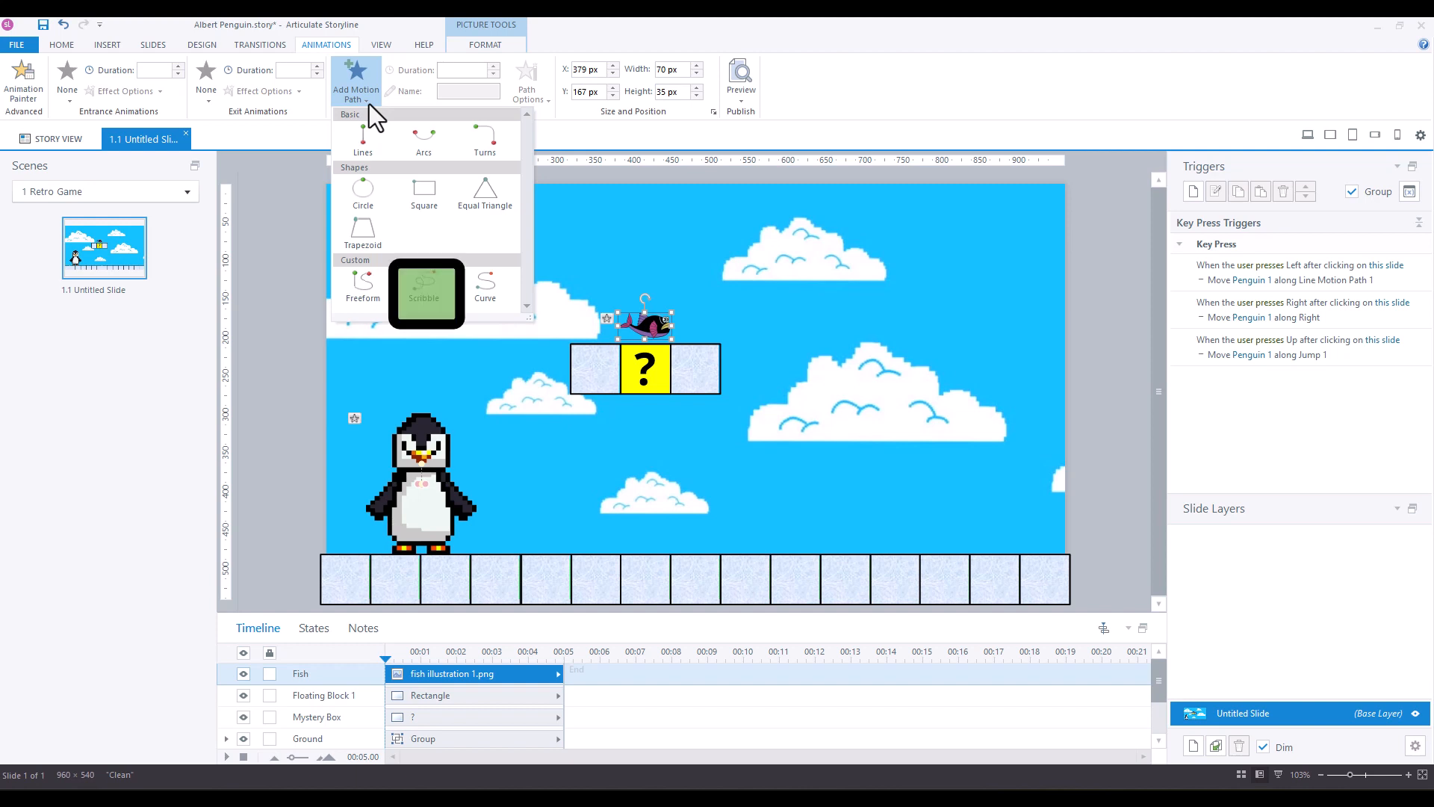
left_click(435, 295)
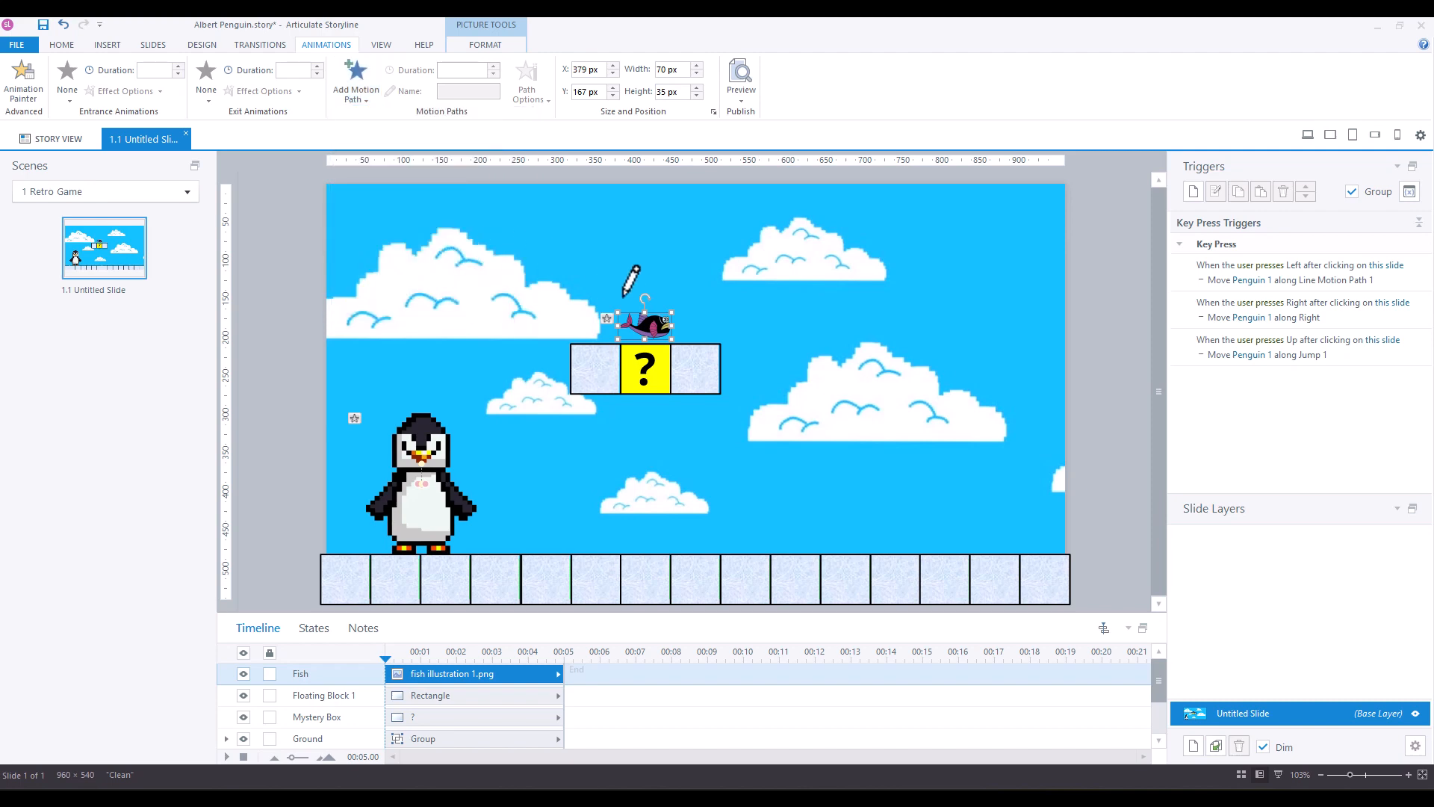
left_click(663, 330)
mouse_move(671, 321)
left_mouse_down()
mouse_move(692, 342)
mouse_move(711, 323)
mouse_move(752, 429)
mouse_move(759, 542)
mouse_move(802, 517)
mouse_move(994, 551)
mouse_move(1034, 527)
mouse_move(1049, 556)
mouse_move(972, 511)
mouse_move(942, 546)
mouse_move(796, 493)
mouse_move(771, 544)
mouse_move(665, 527)
mouse_move(648, 549)
mouse_move(532, 515)
mouse_move(459, 472)
mouse_move(371, 536)
mouse_move(317, 452)
mouse_move(308, 469)
left_mouse_up()
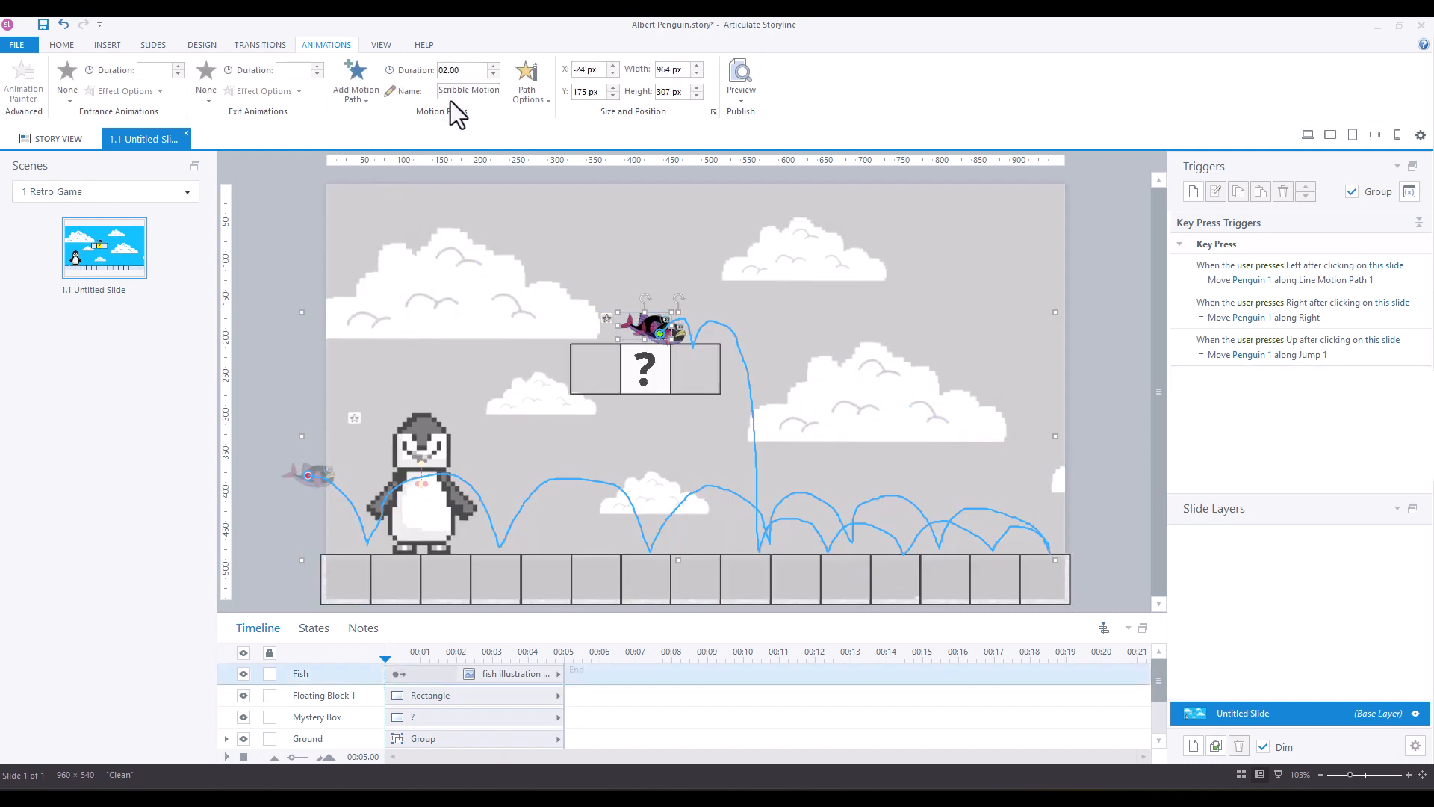
triple_click(456, 91)
type("Flop")
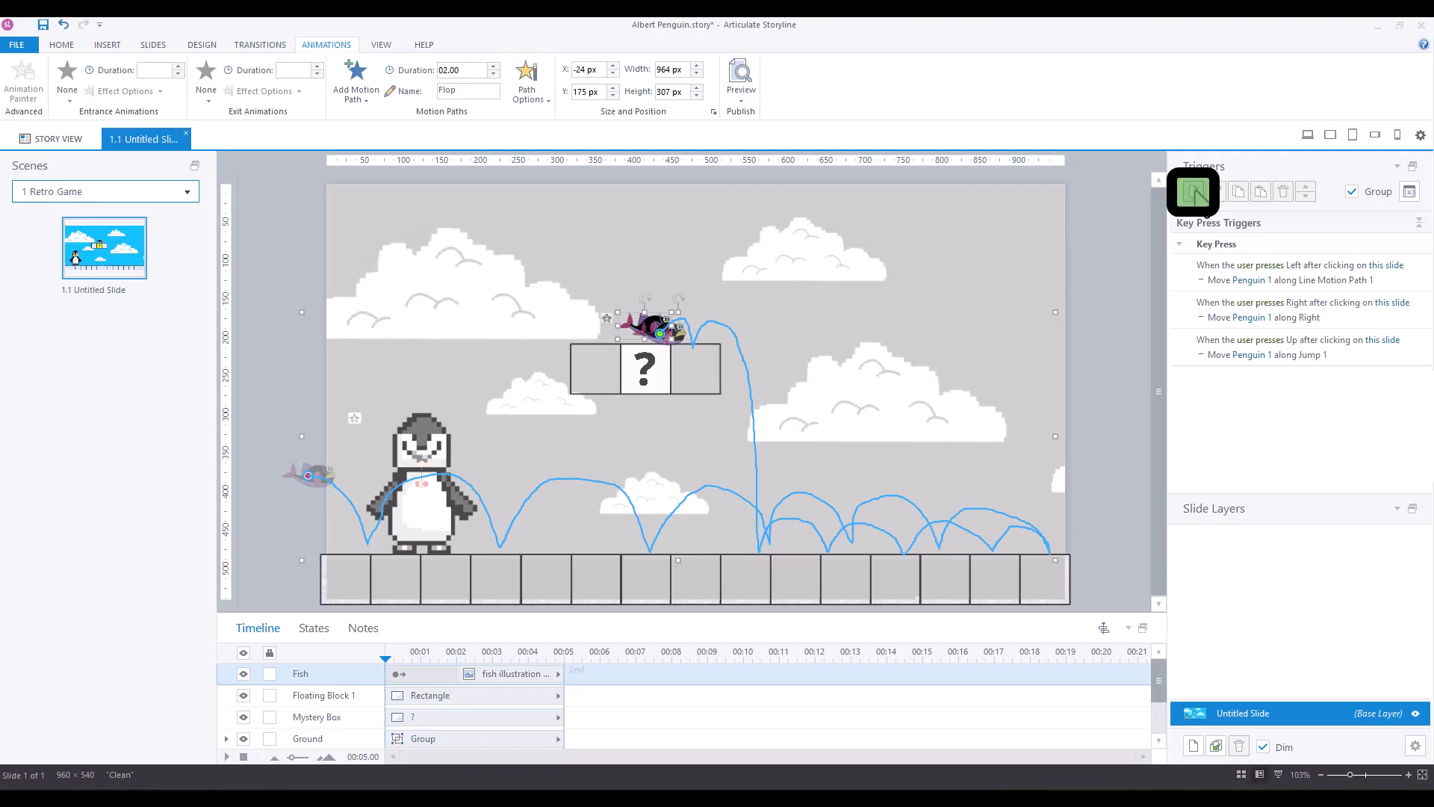
- Add a trigger that moves Fish along the Flop path when the user presses the F key
left_click(1194, 192)
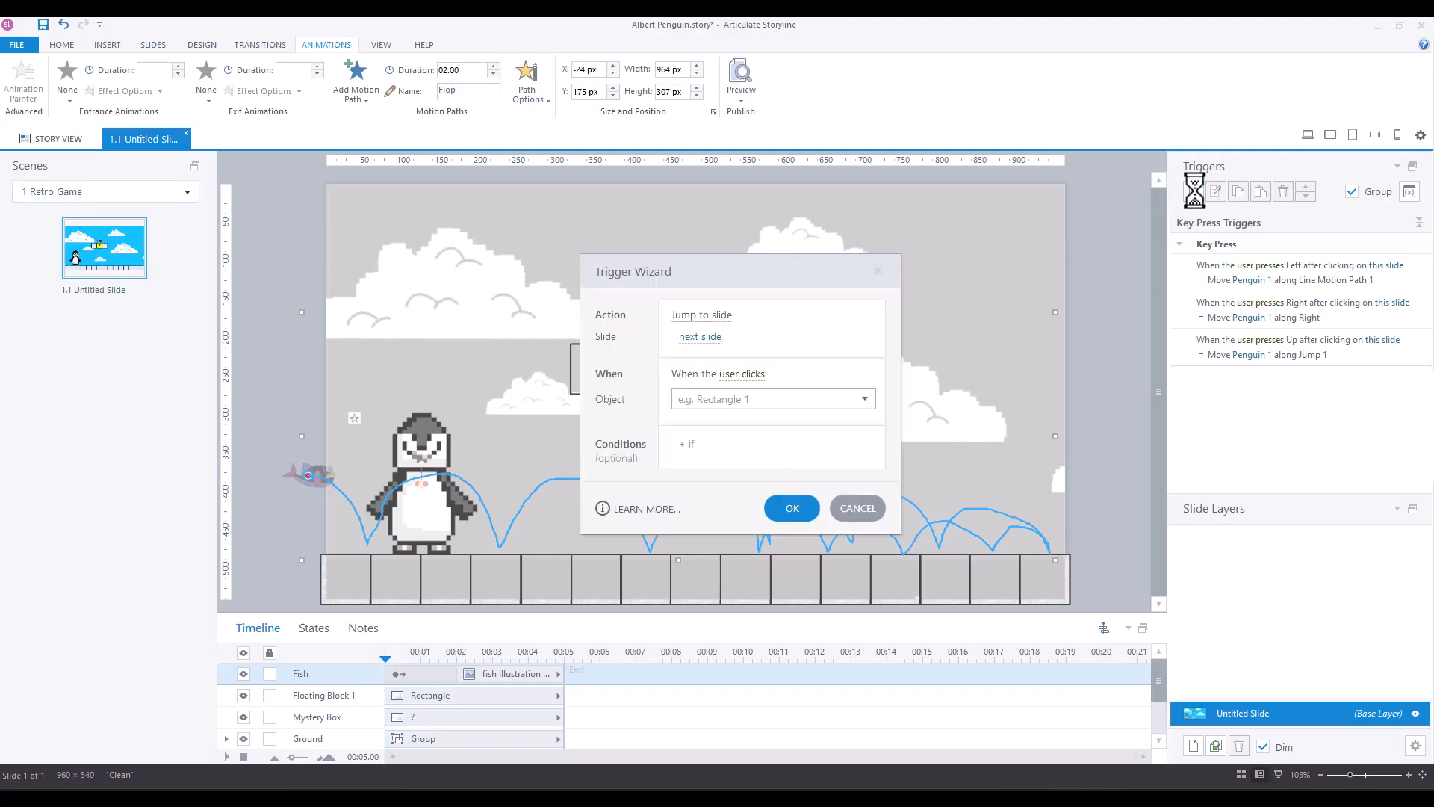
left_click(700, 314)
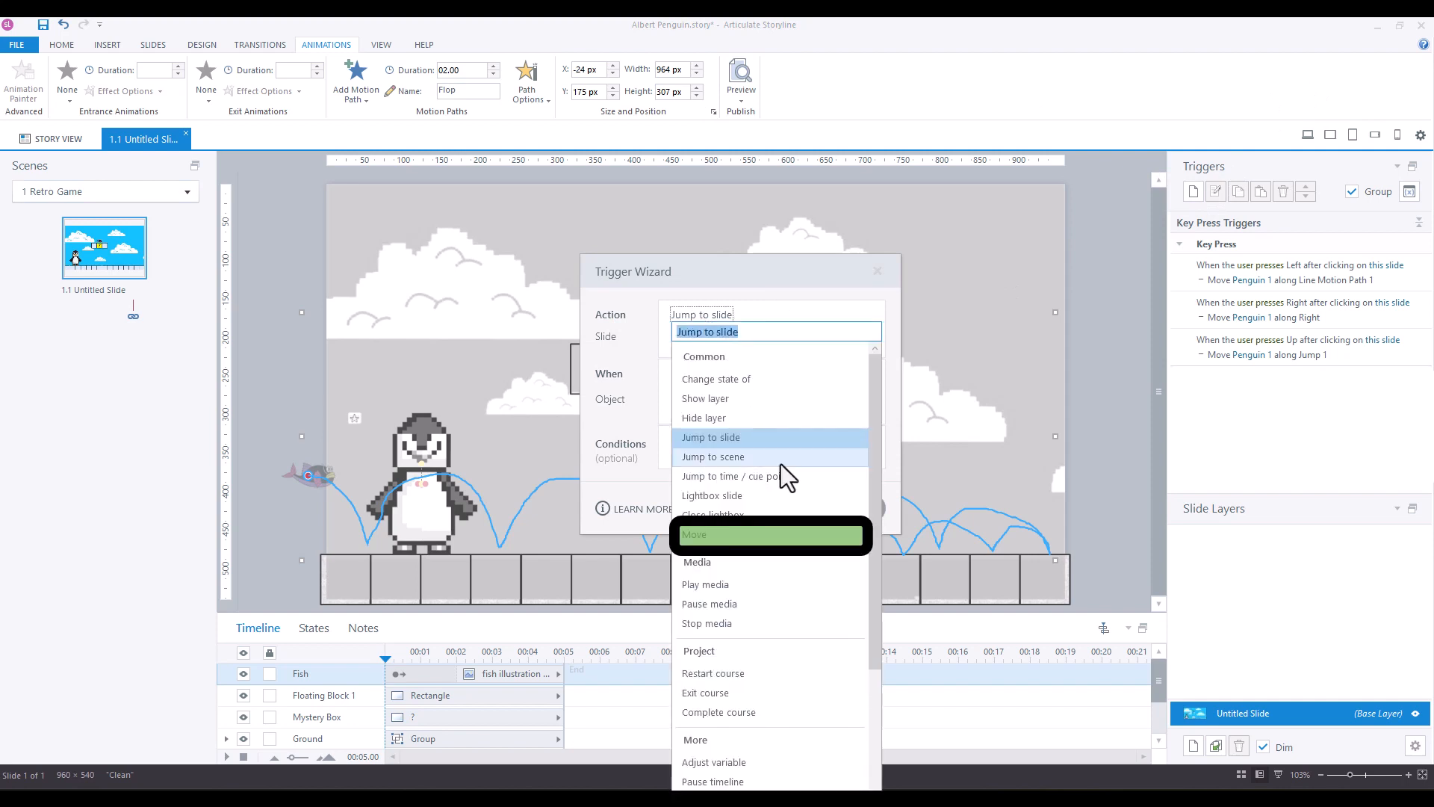
left_click(738, 535)
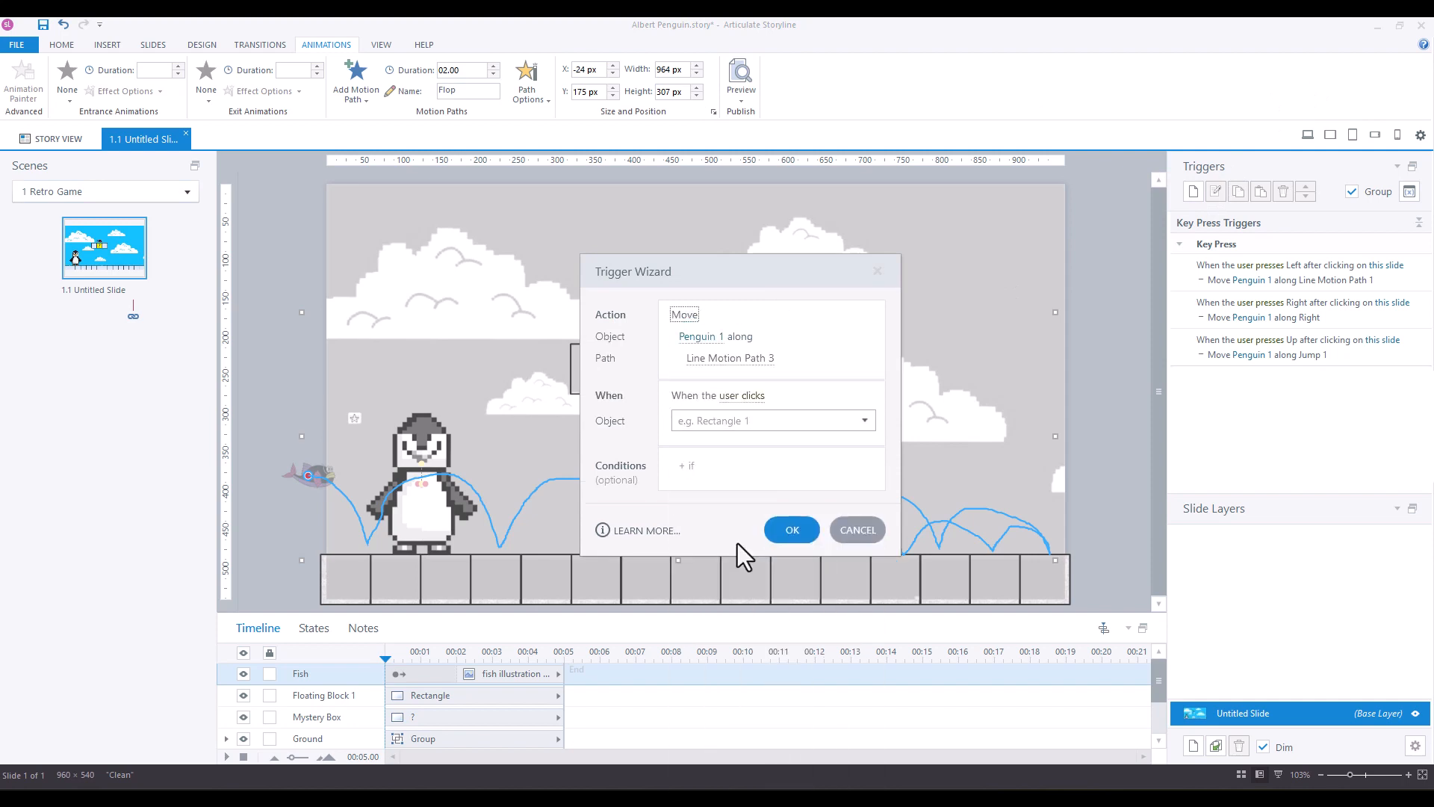
left_click(706, 338)
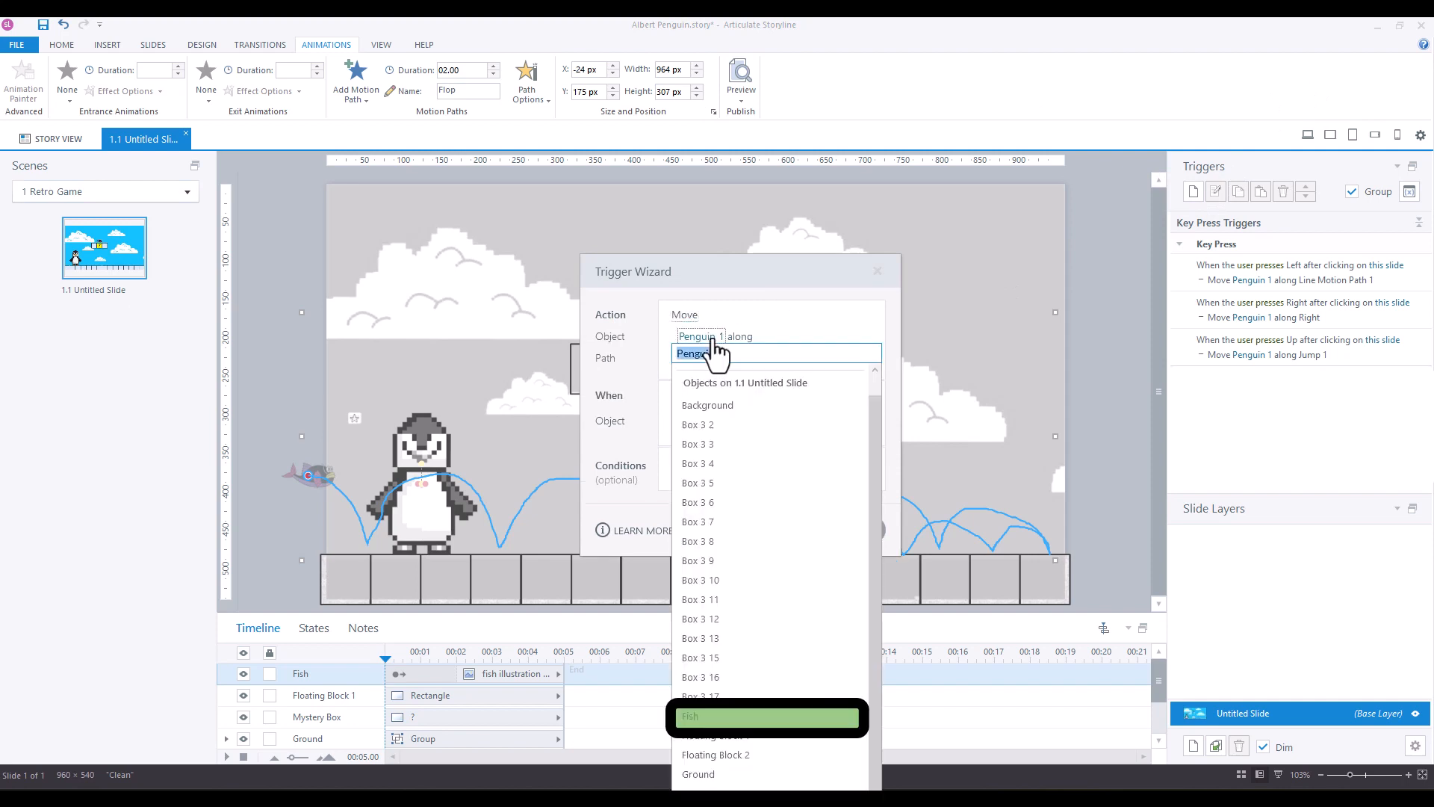
left_click(758, 718)
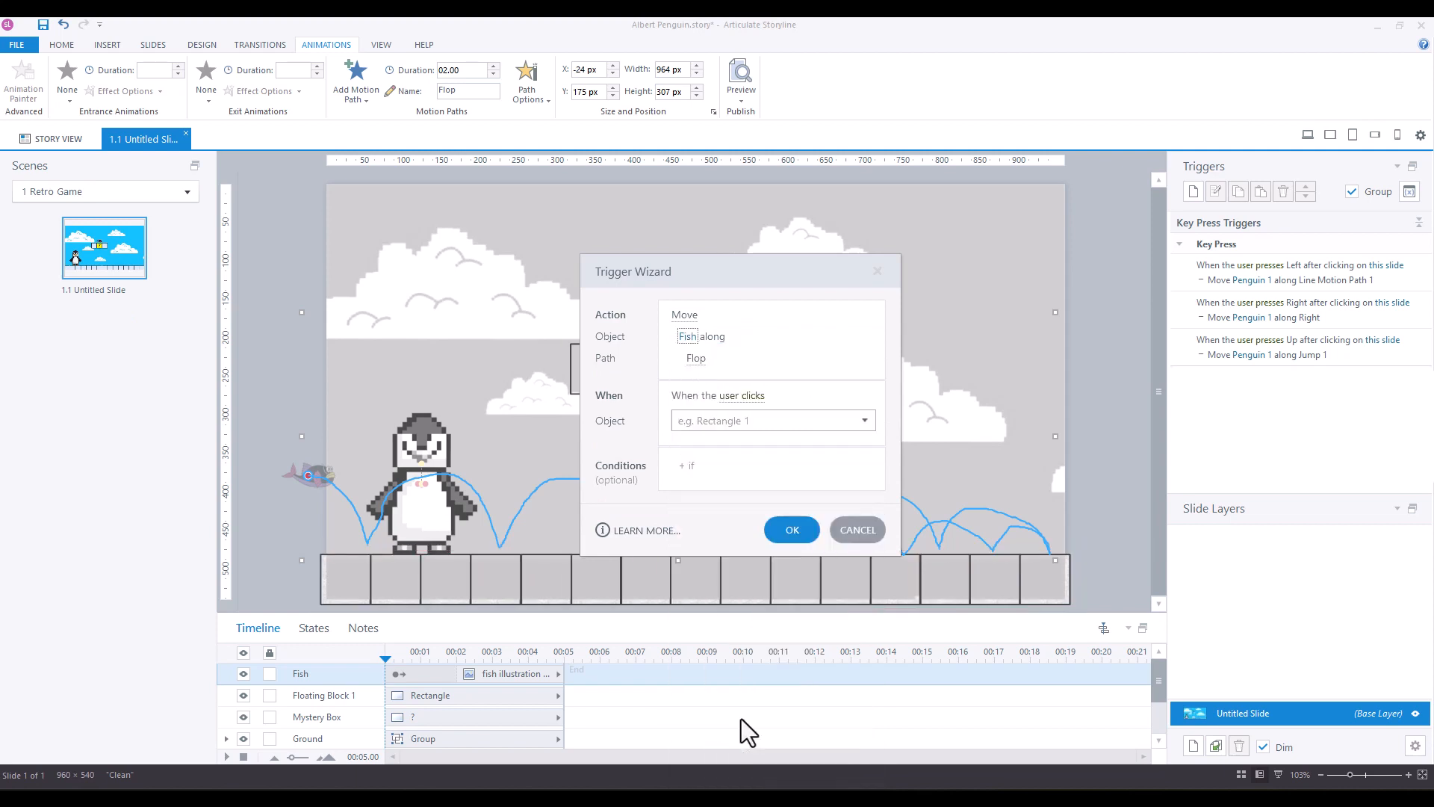
left_click(759, 396)
scroll(798, 572, "down", 1)
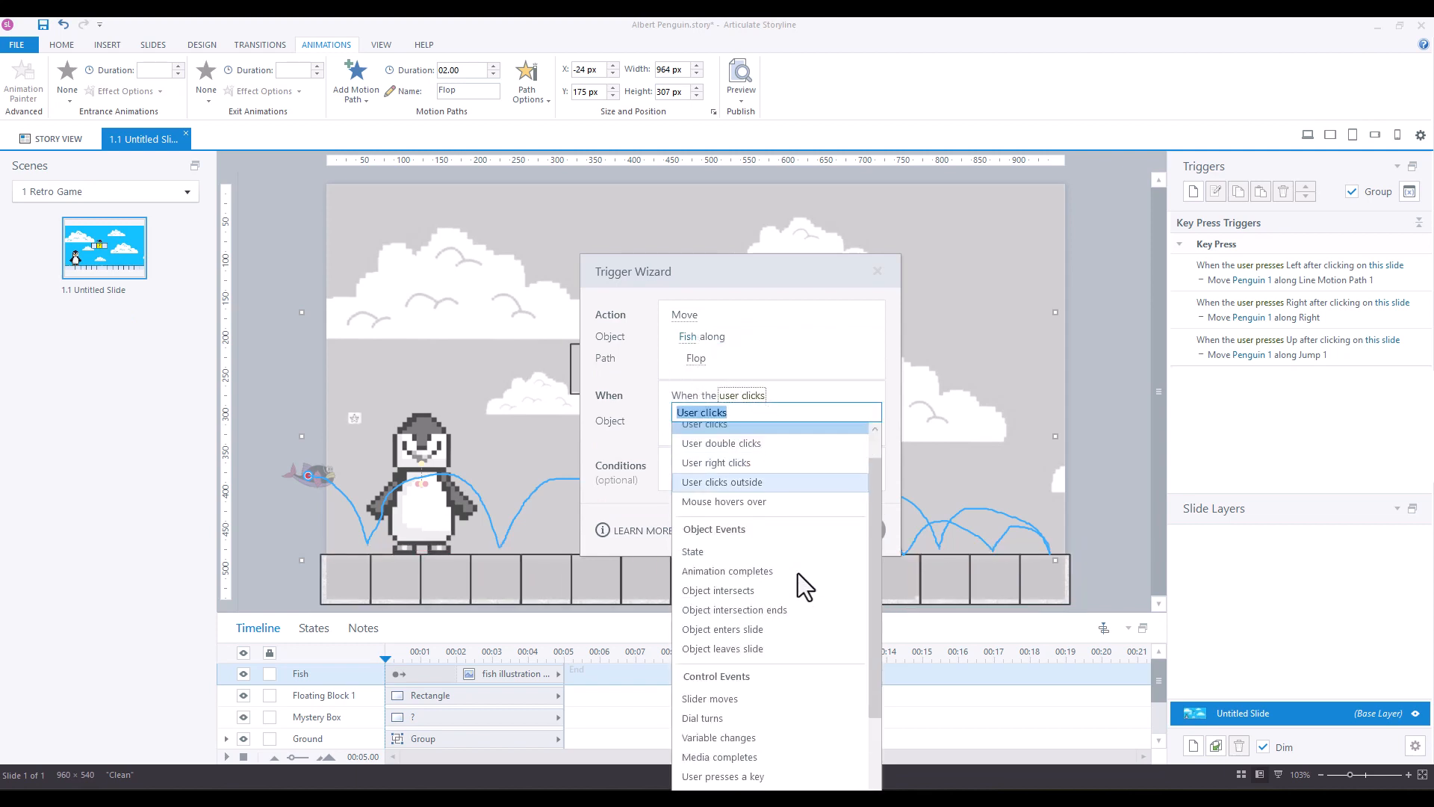
left_click(723, 776)
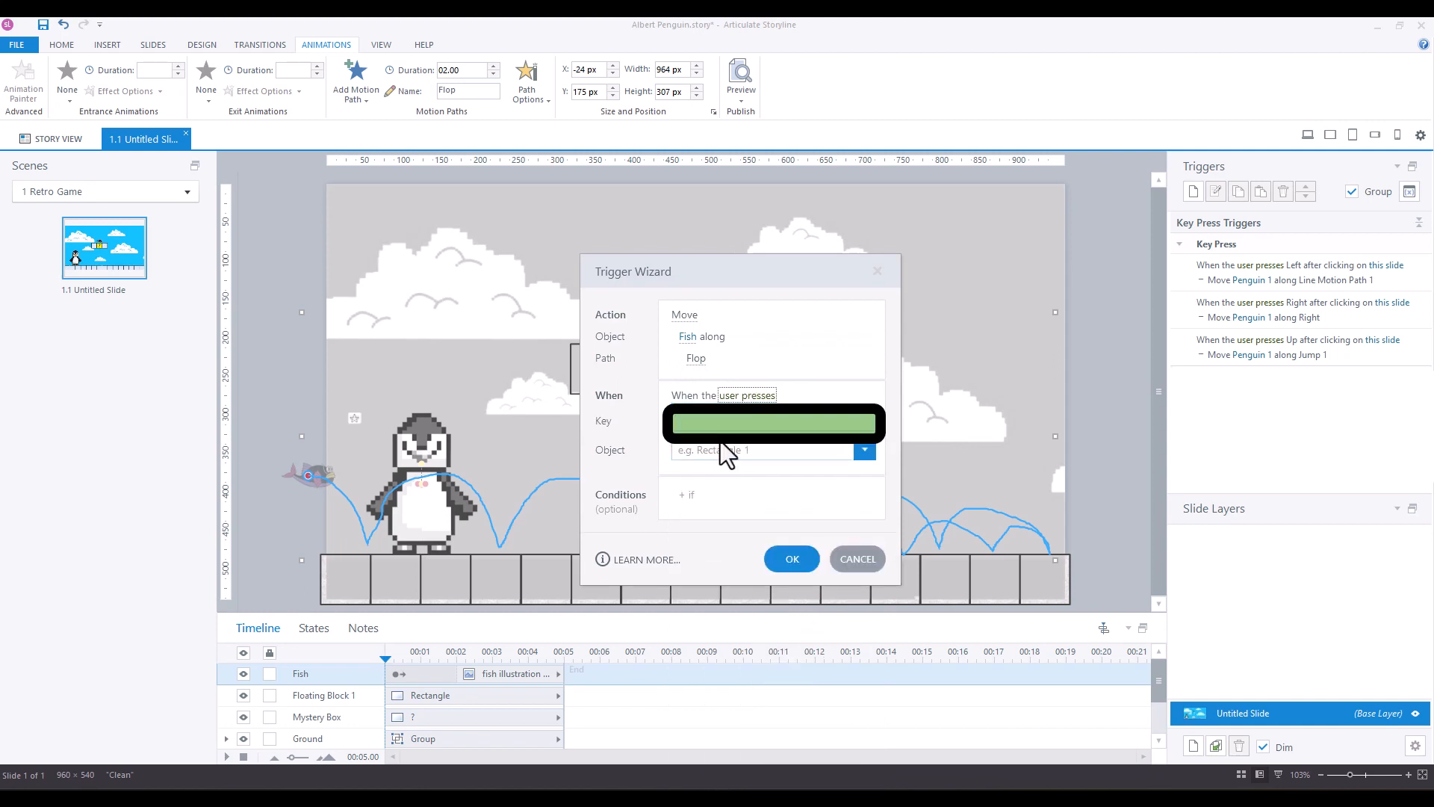
key("f")
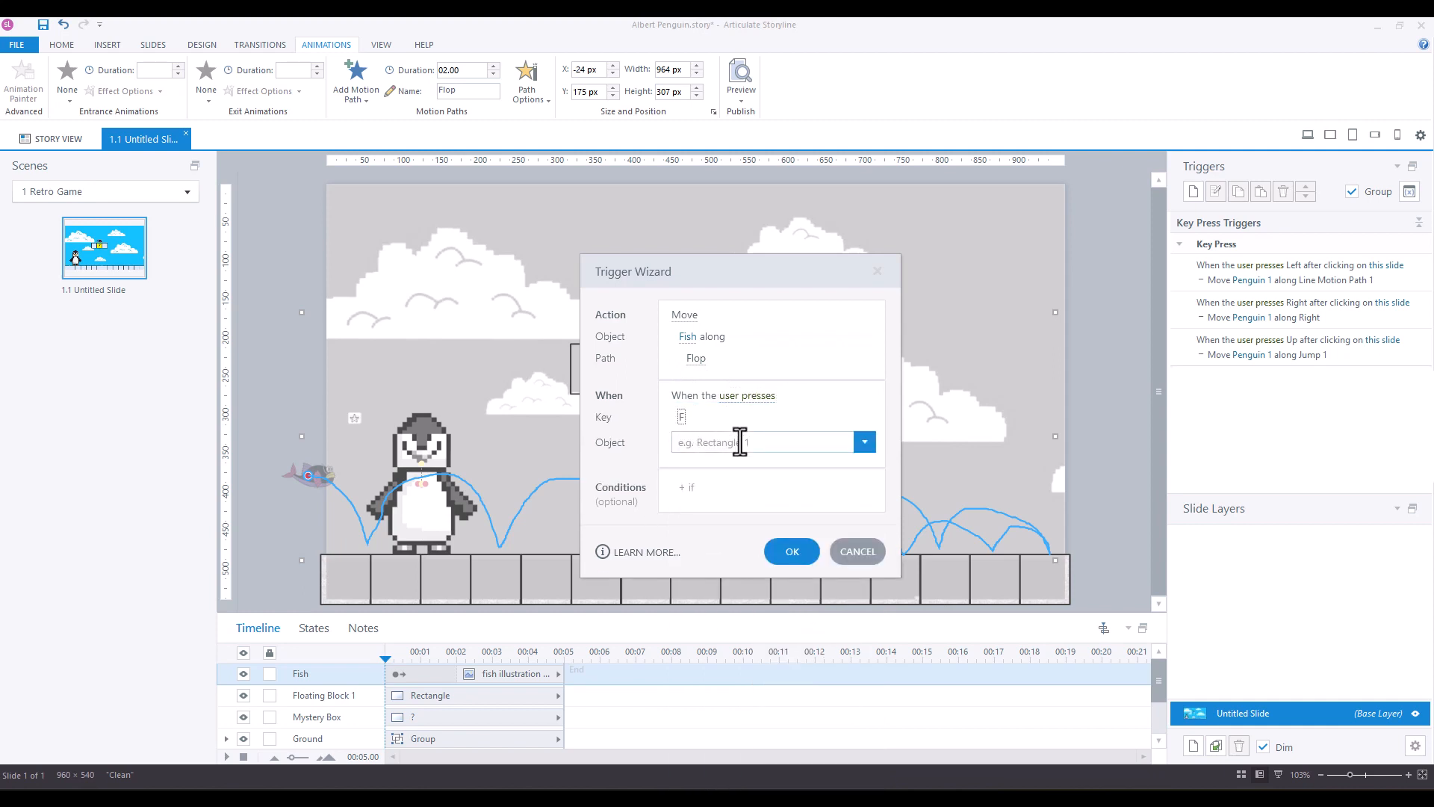
left_click(793, 553)
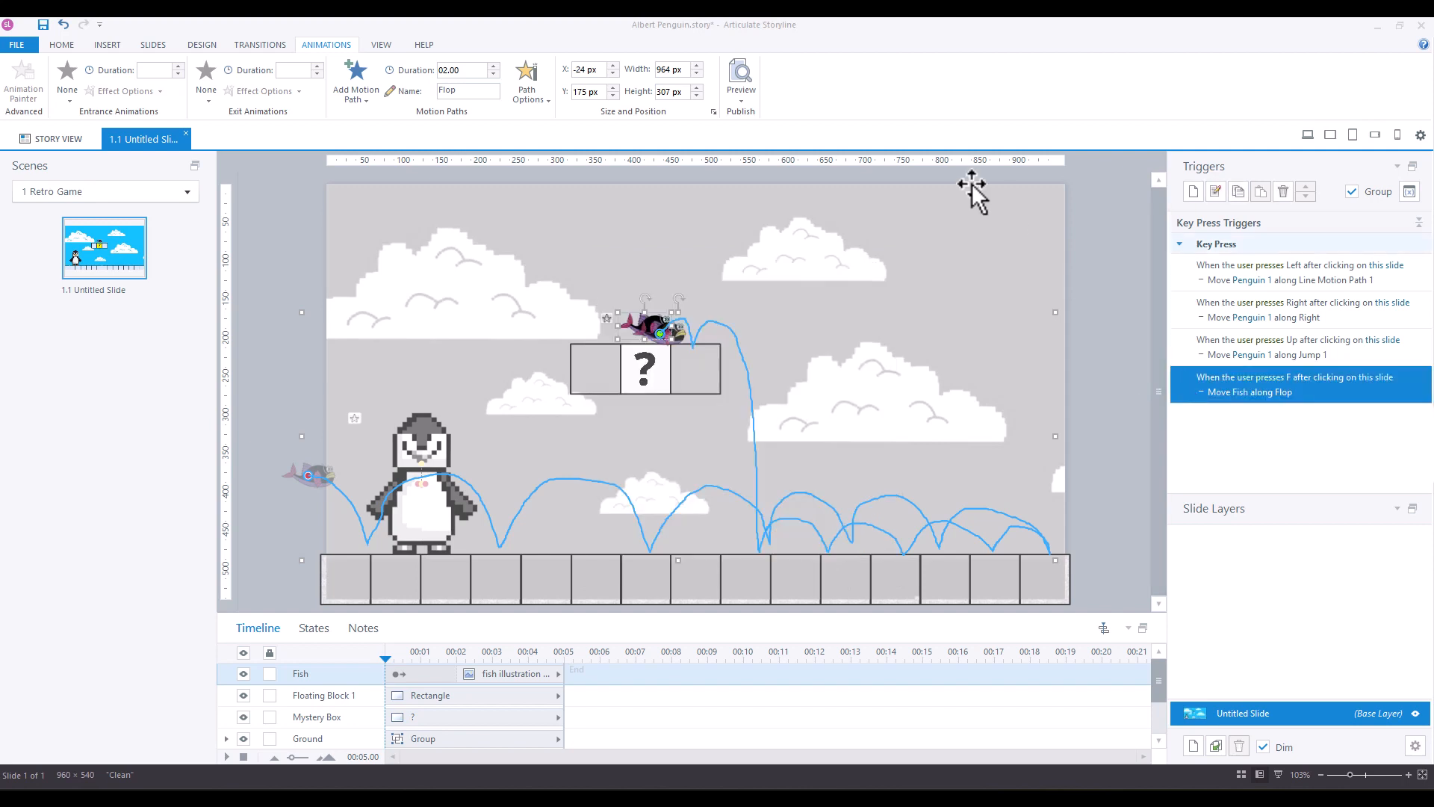
- Preview this slide, test the fish's Flop movement with the F key, and close the preview
left_click(742, 95)
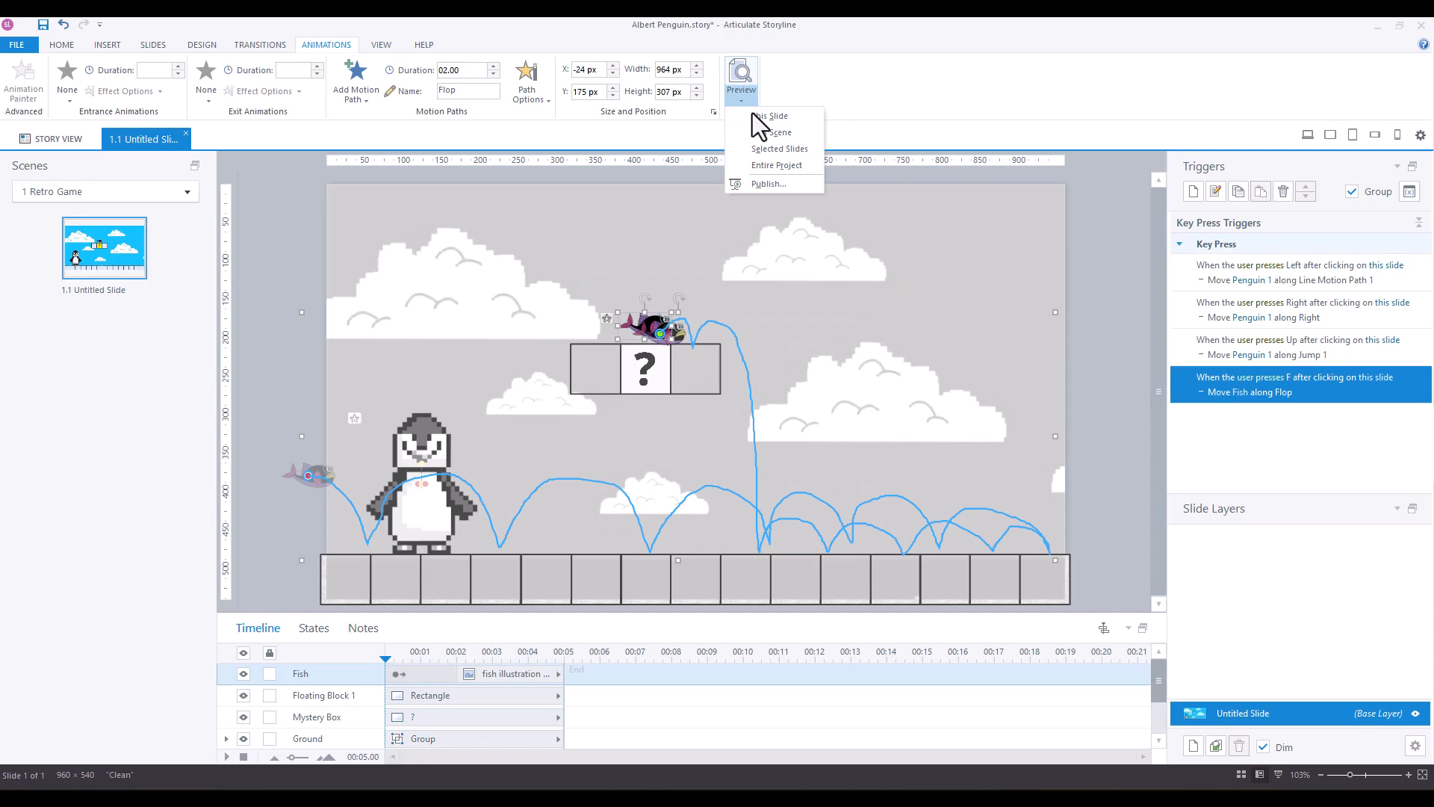
left_click(752, 116)
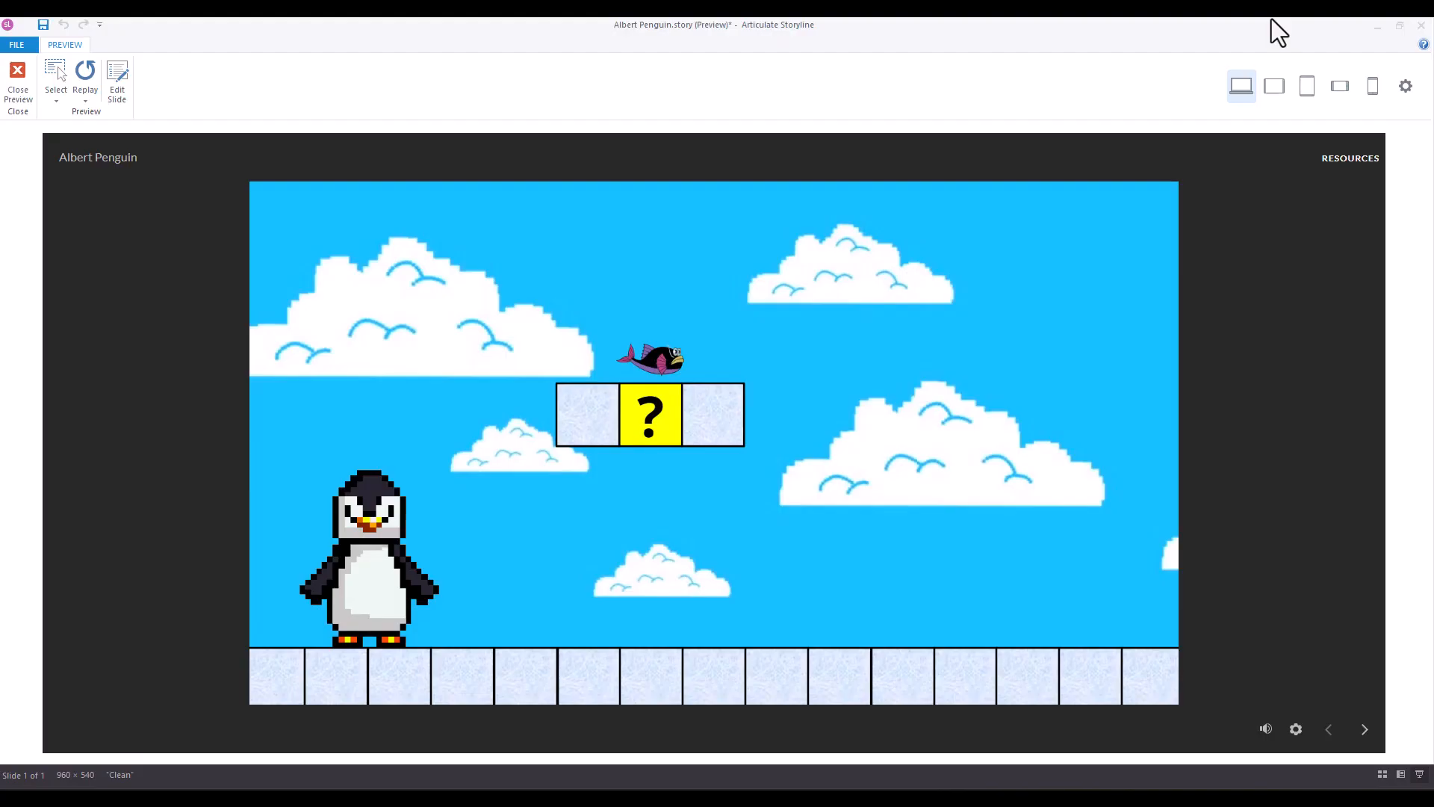
key("f")
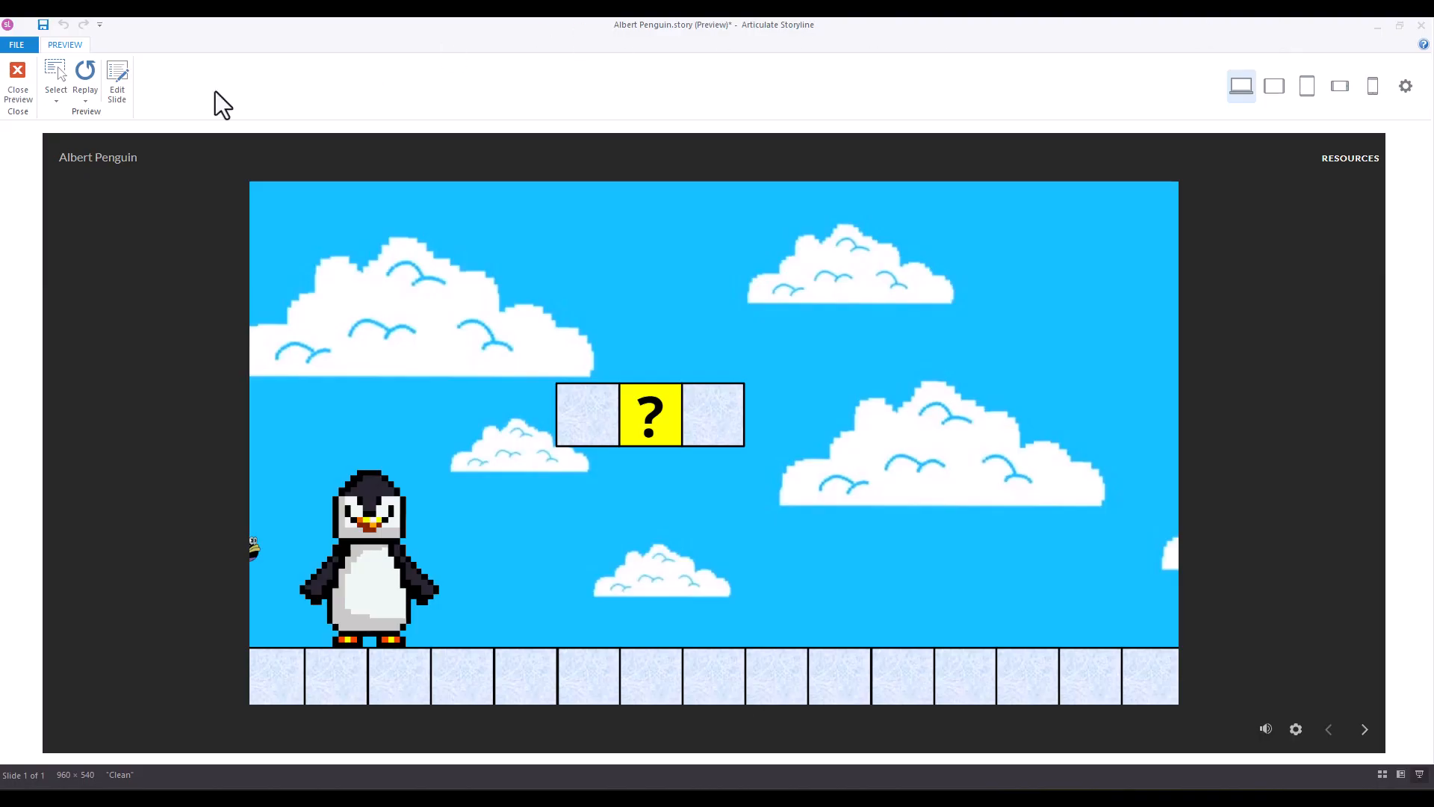
left_click(21, 96)
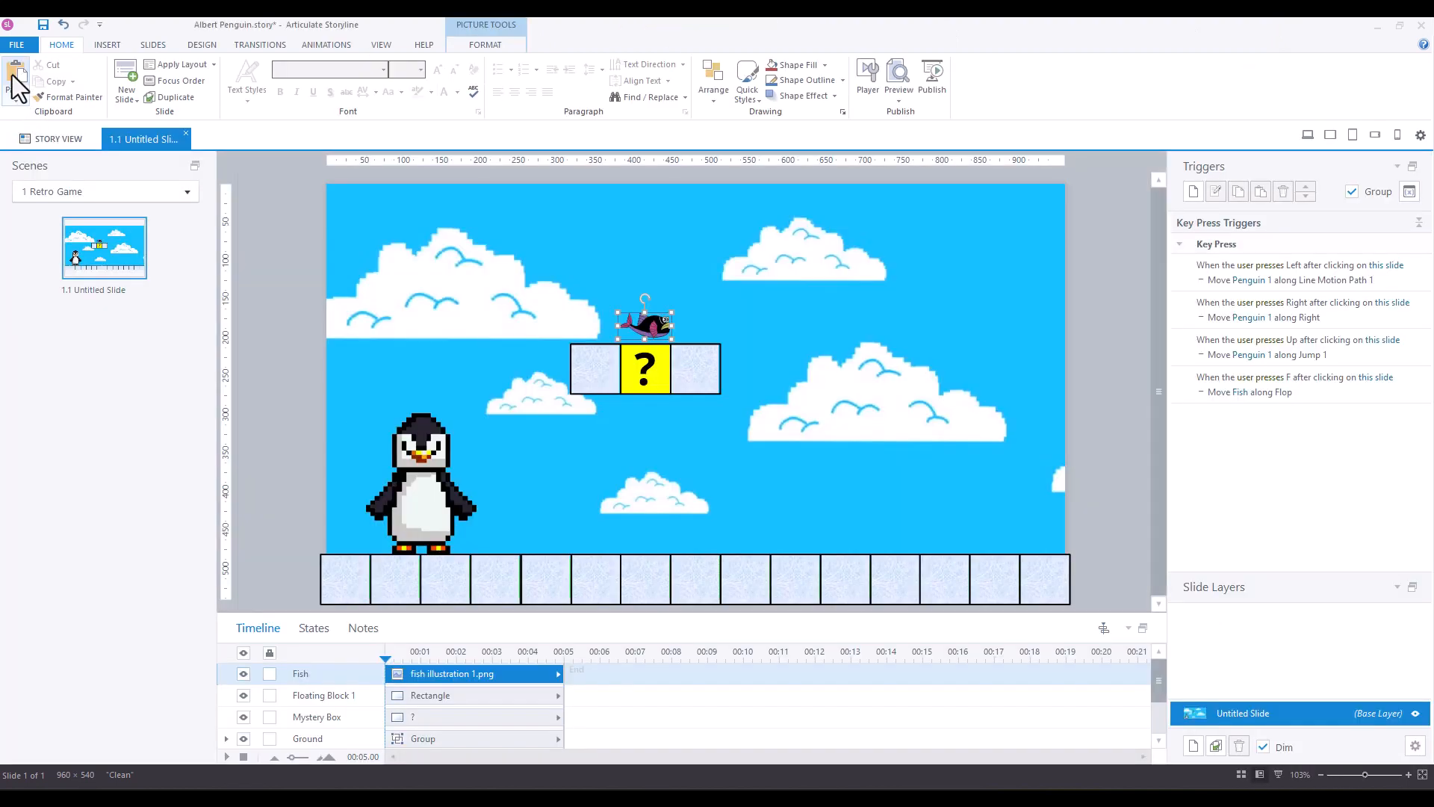
- Turn on Orient Shape to Path for the fish's Flop motion path and preview this slide
left_click(347, 43)
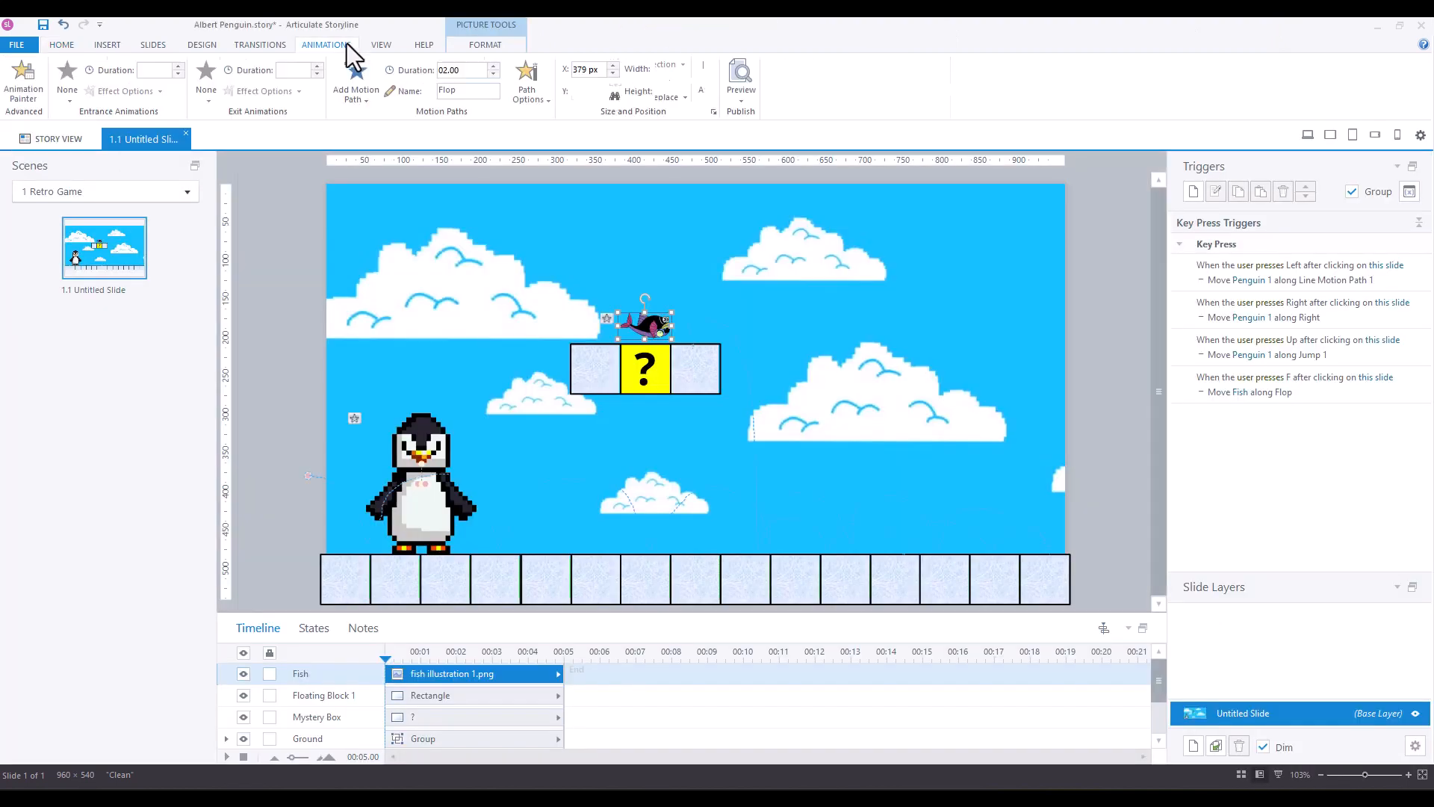
left_click(721, 324)
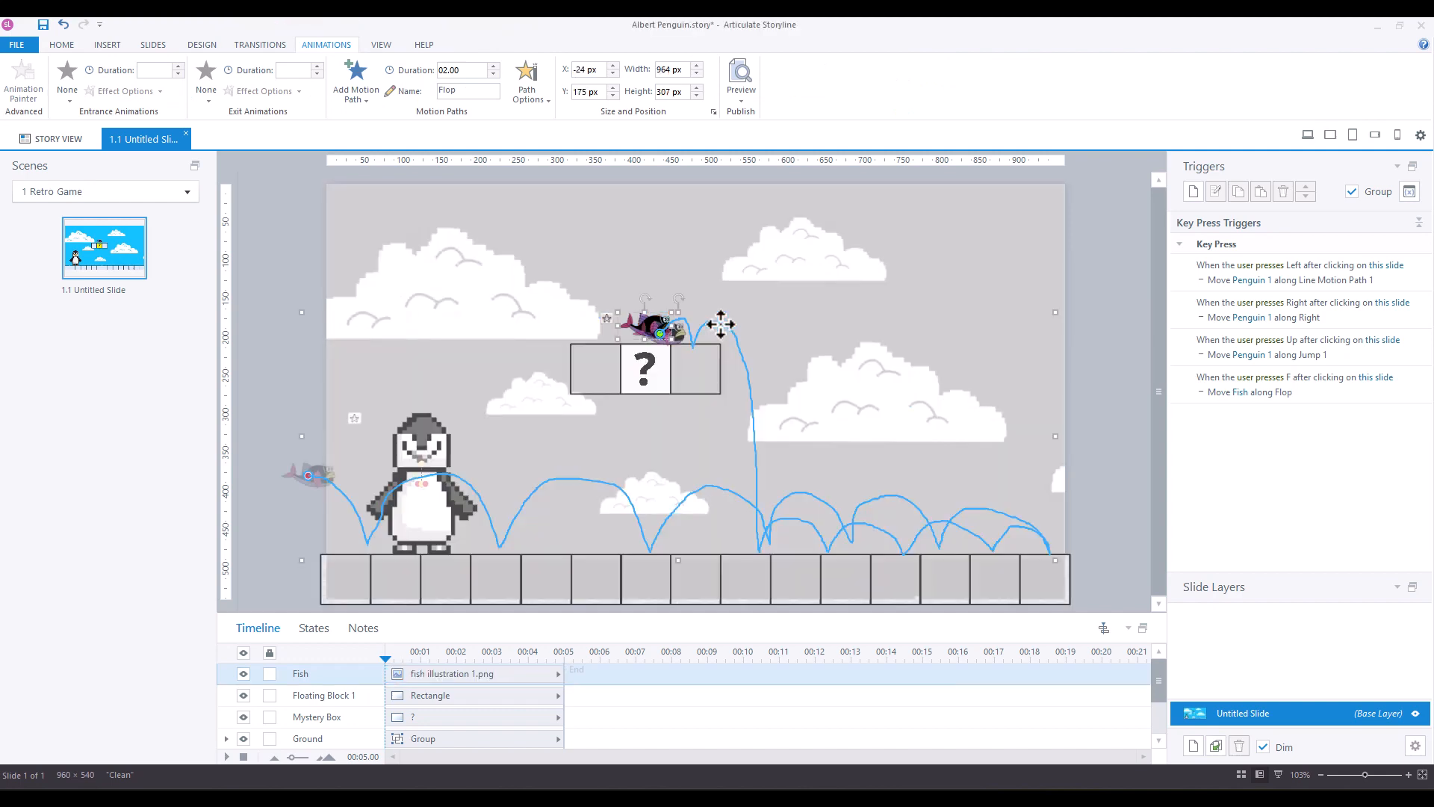
left_click(549, 103)
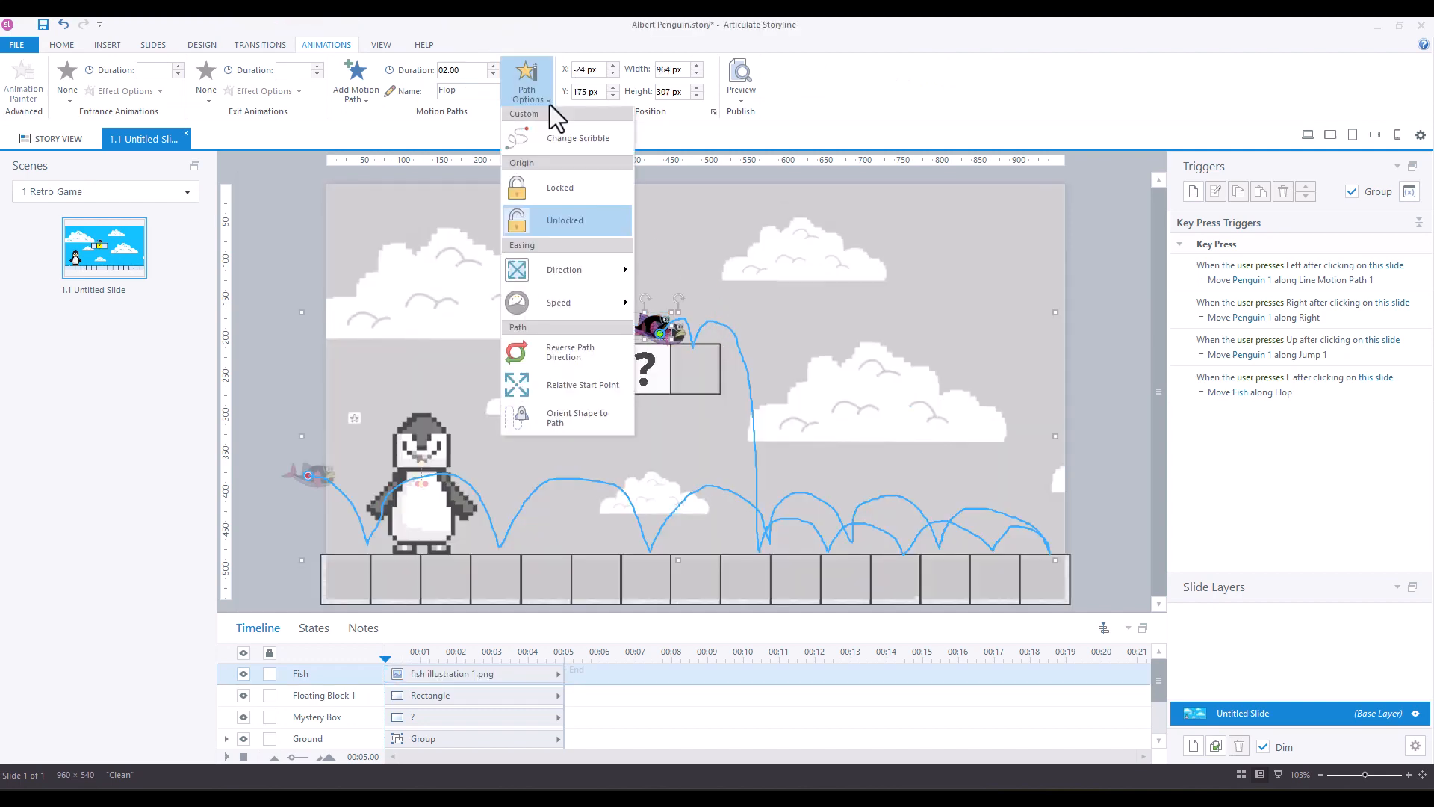
left_click(560, 416)
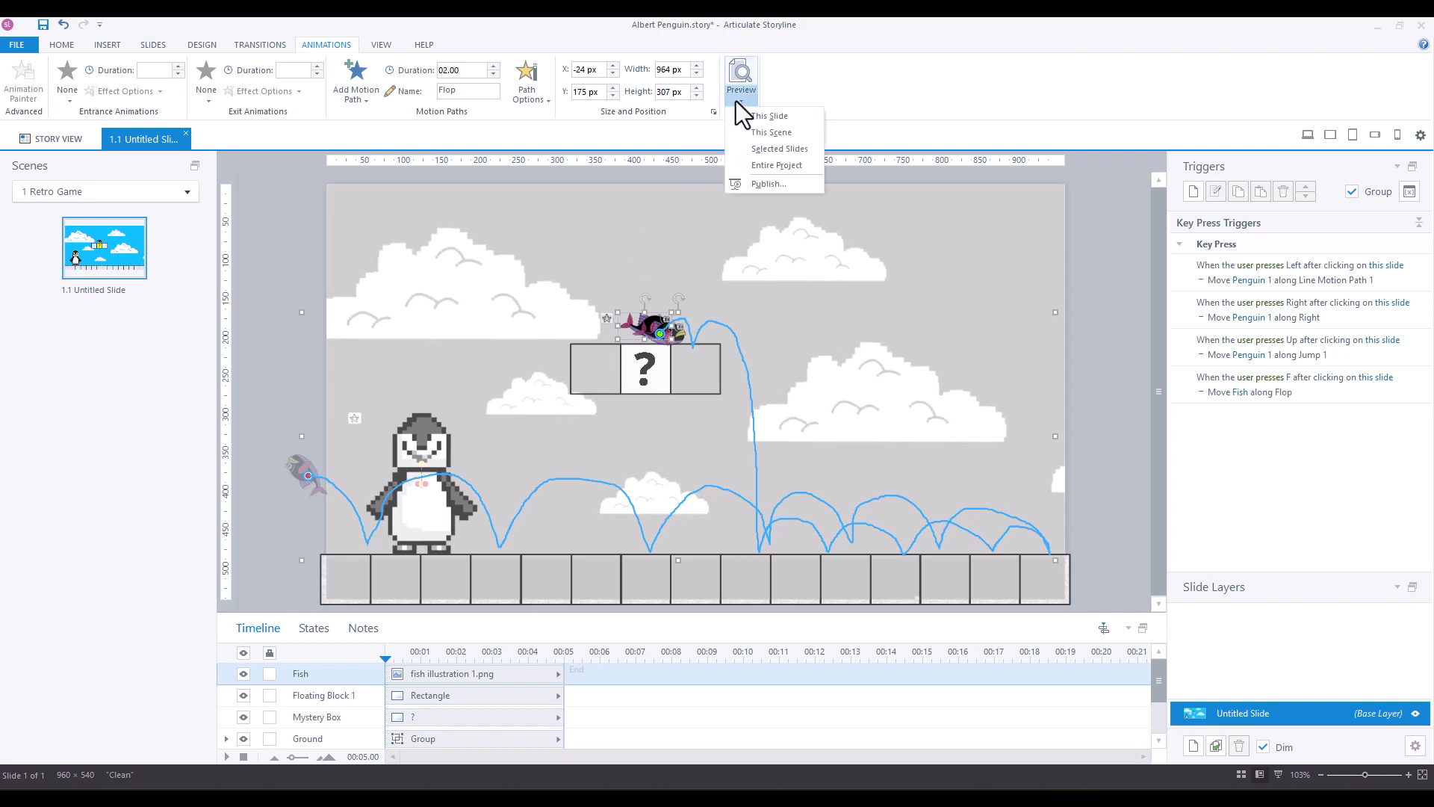
left_click(755, 122)
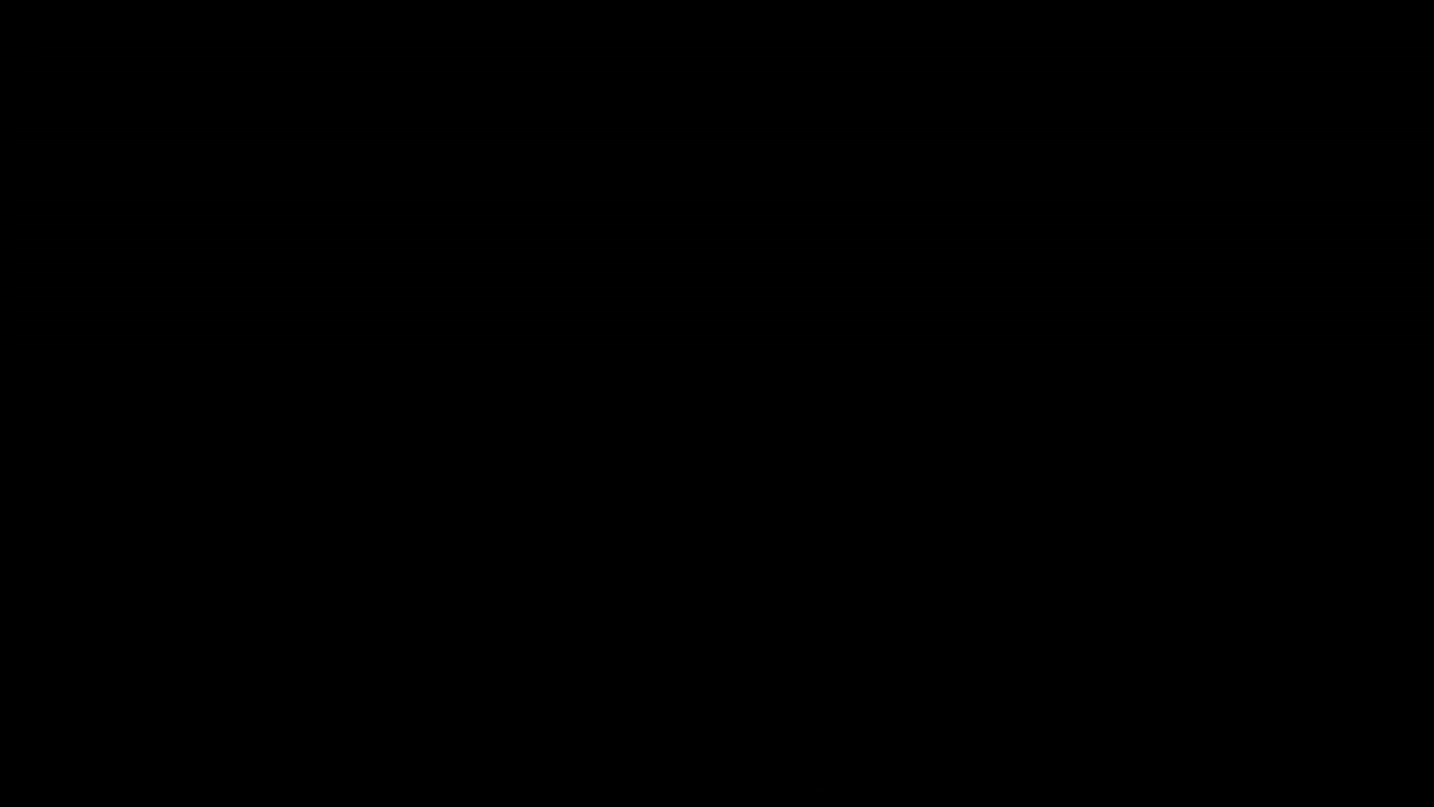